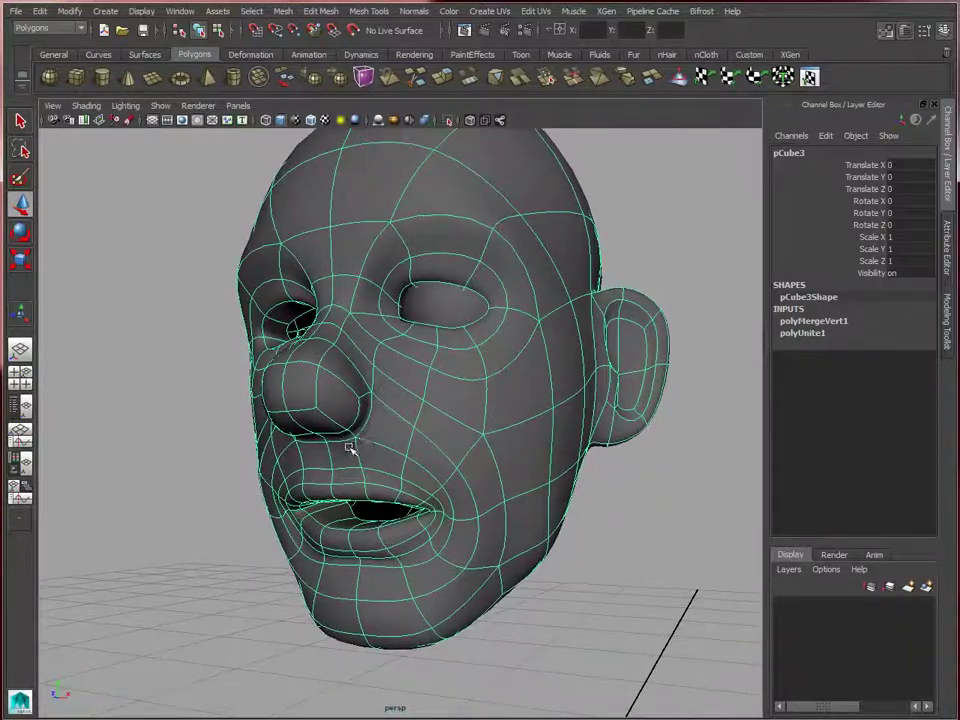
Select an edge along the centre line of the nose and turn on symmetrical modelling for the head mesh.
right_click_drag(350, 447, 310, 466)
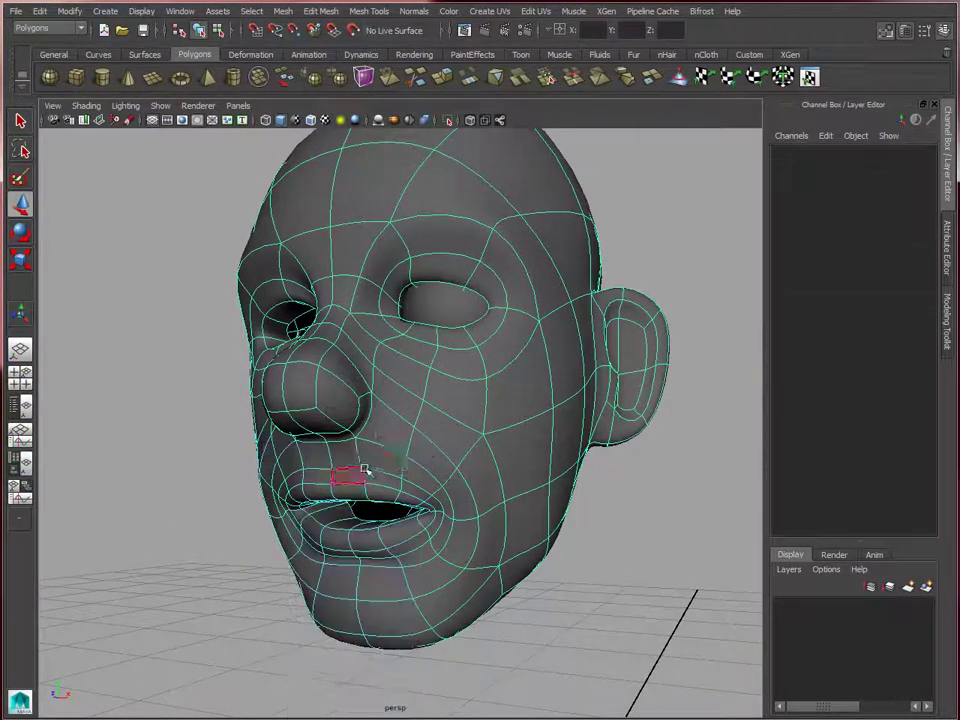
left_click(343, 454)
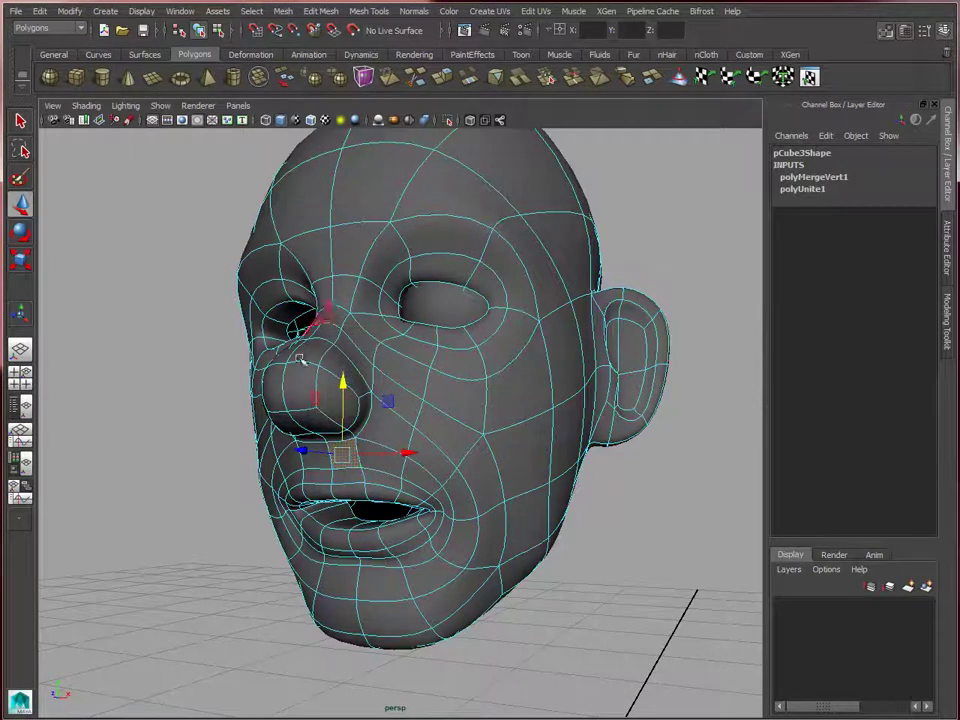
right_click_drag(289, 367, 291, 321)
left_click(284, 383)
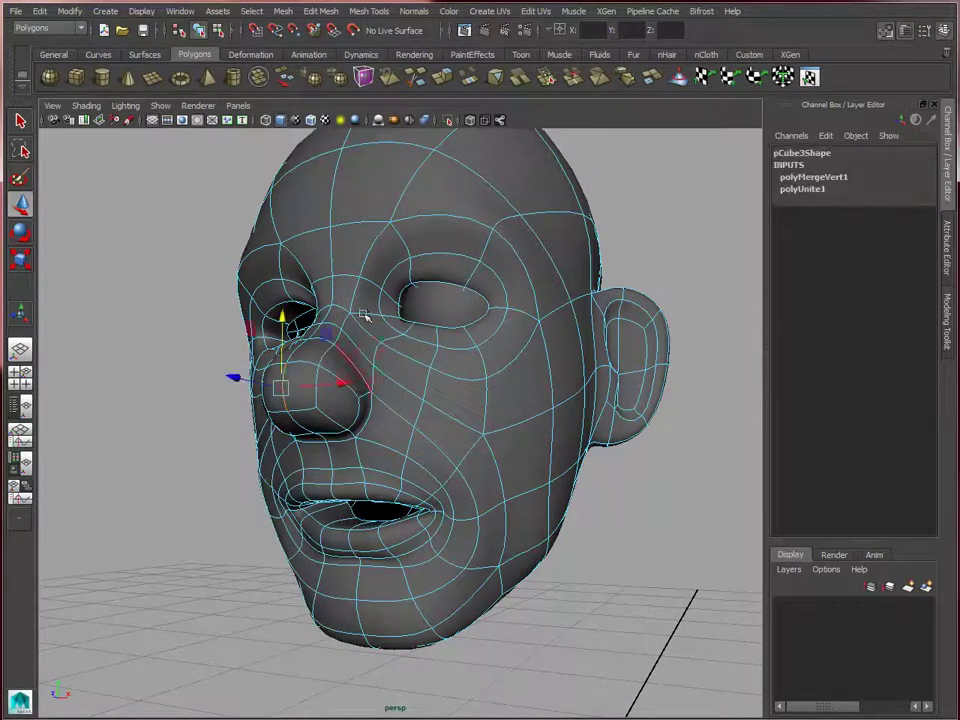
left_click(884, 33)
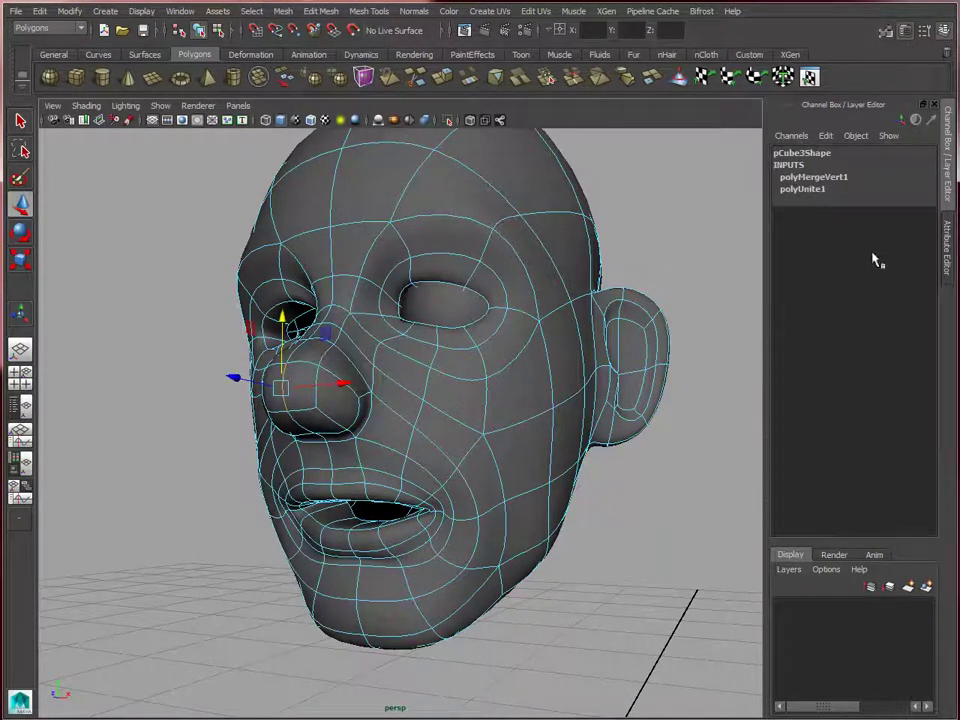
left_click(886, 33)
left_click(839, 371)
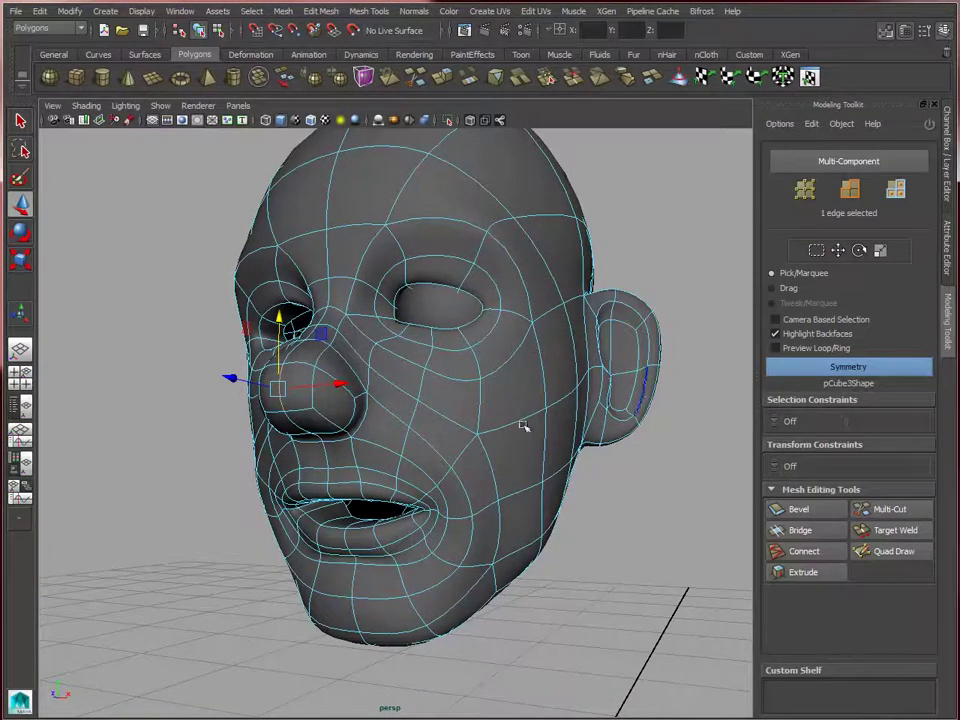
Select the centre faces directly below the nose and the faces on the underside and front of its tip.
left_click_drag(523, 424, 415, 412, "alt")
right_click_drag(415, 412, 411, 446)
left_click(366, 436)
left_click_drag(410, 434, 381, 382, "alt")
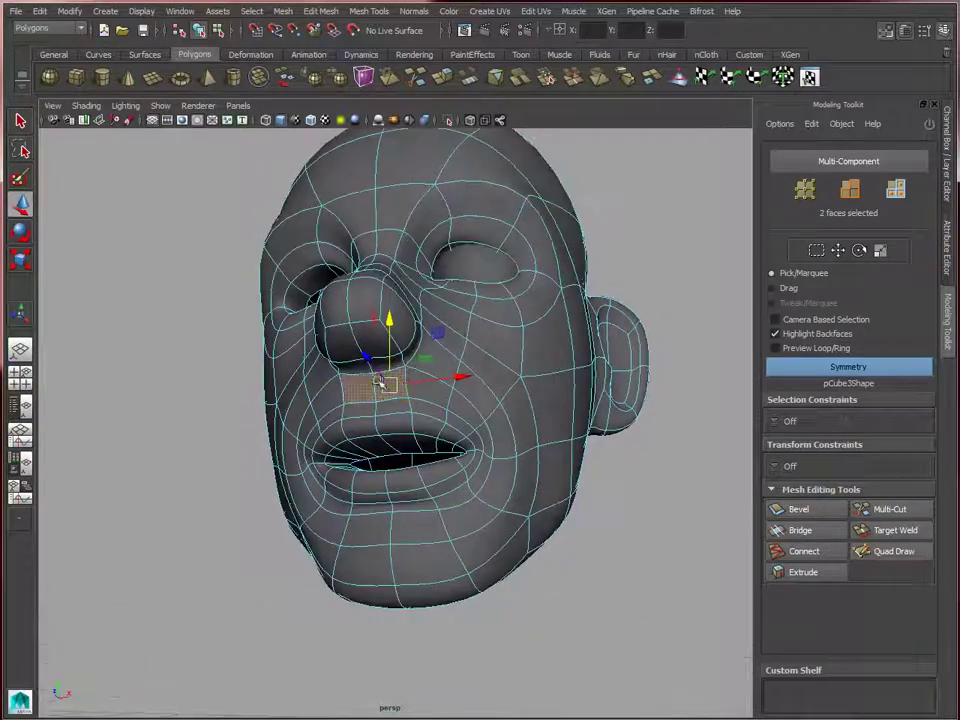
key("q")
left_click(385, 365, "shift")
left_click(378, 338, "shift")
left_click(376, 305, "shift")
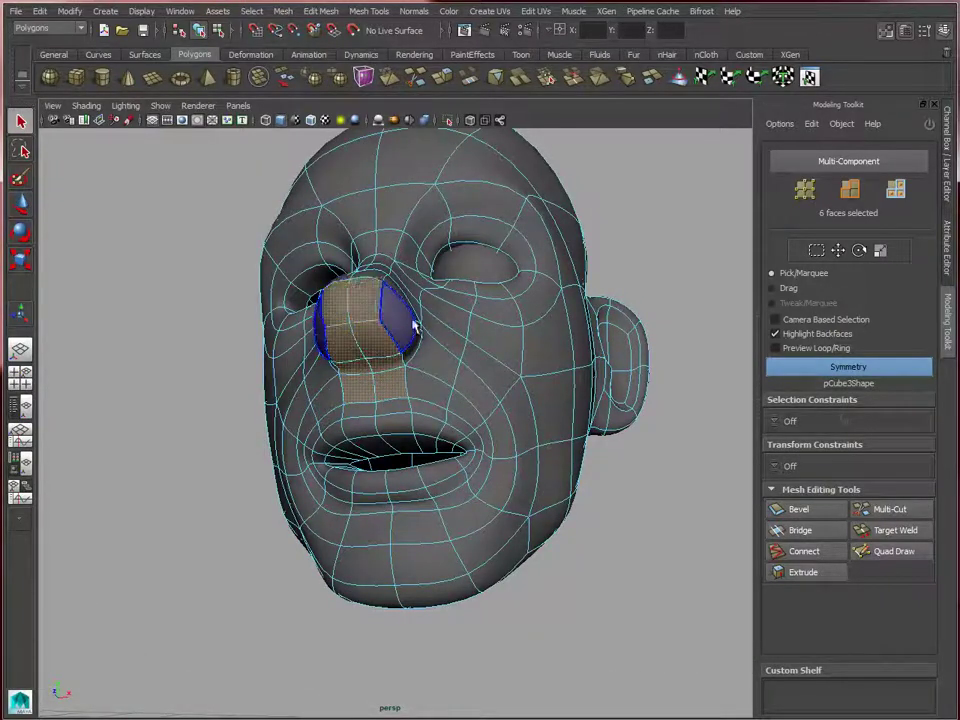
Extend the face selection to the sides of the nose tip and the surrounding faces above the upper lip.
left_click_drag(414, 324, 366, 375, "alt")
left_click(328, 411, "shift")
left_click(385, 430, "shift")
left_click_drag(390, 435, 343, 422, "alt")
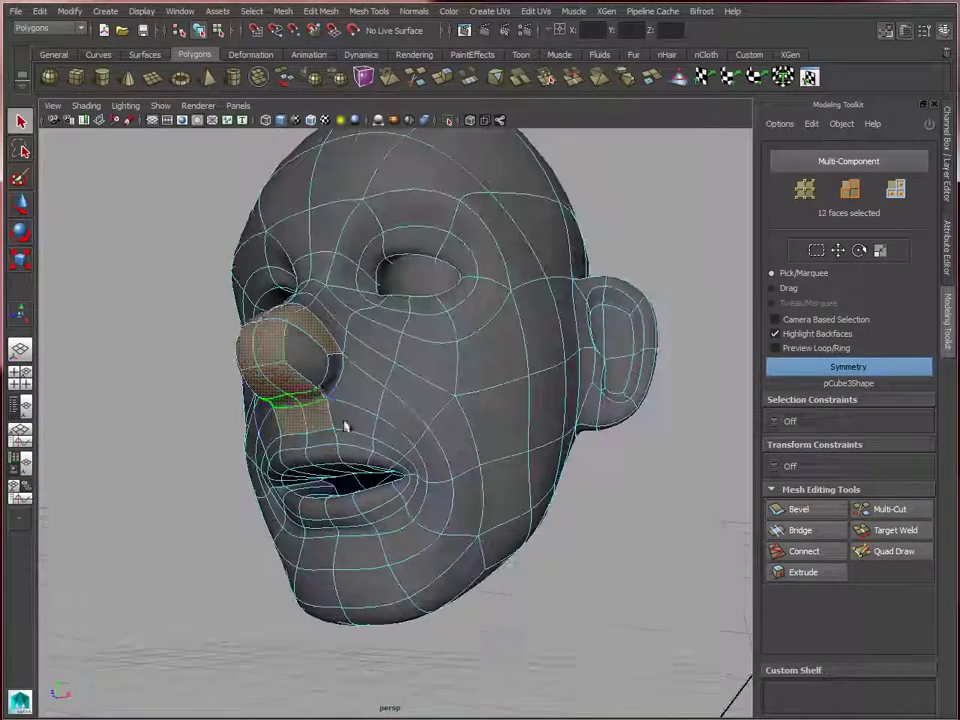
left_click(313, 358, "shift")
left_click(349, 418, "shift")
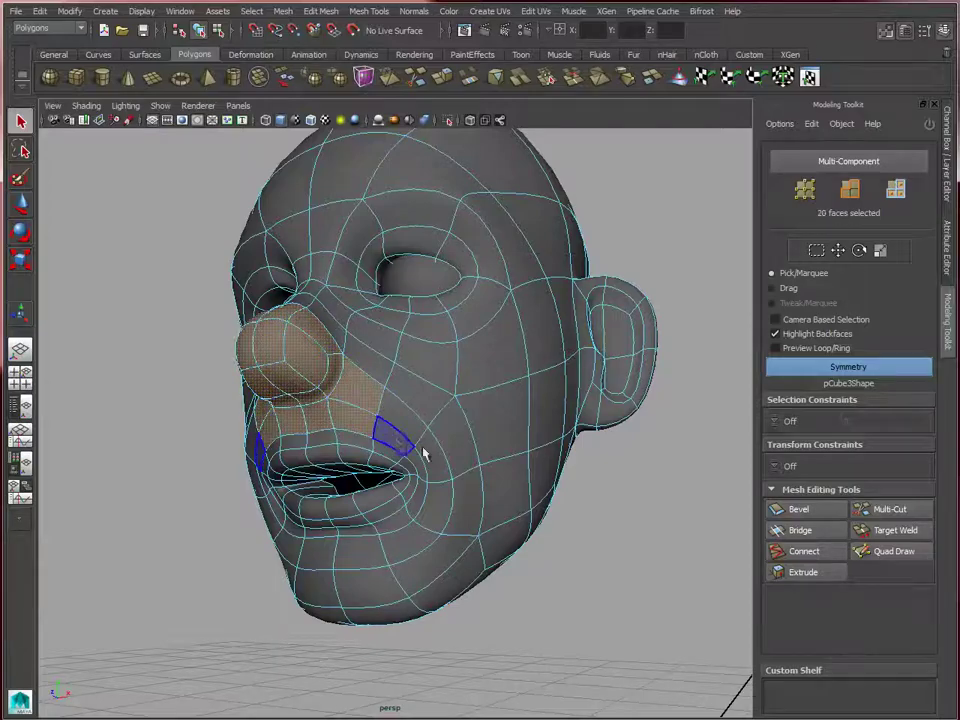
left_click_drag(420, 452, 424, 394, "alt")
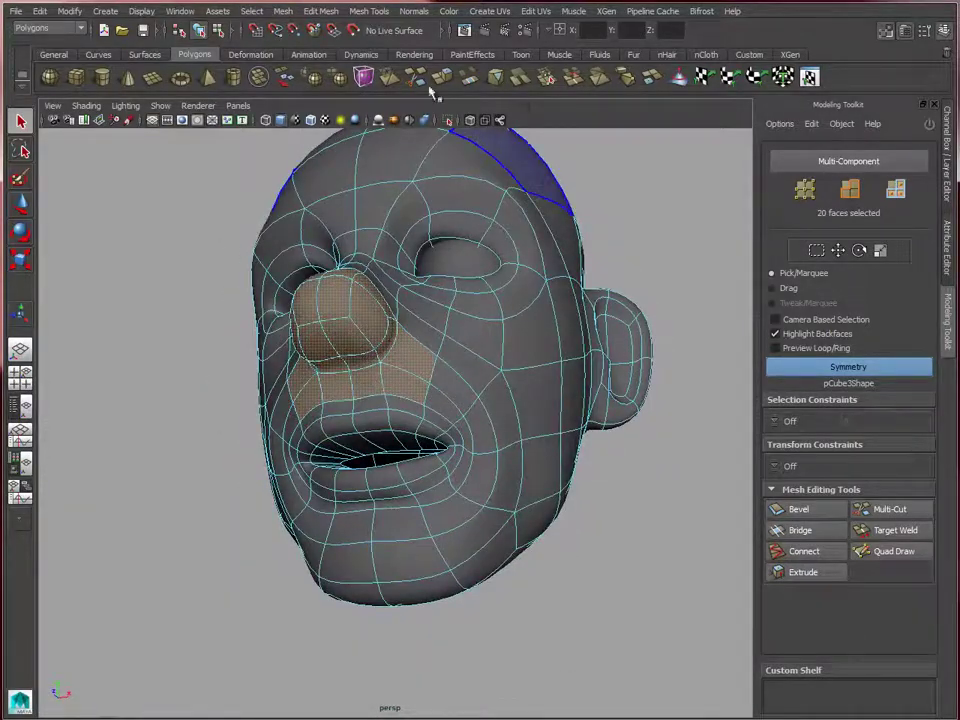
Extrude the selected nose and upper-lip faces slightly outward with a small inset around their border.
left_click(813, 578)
left_click_drag(499, 411, 552, 481, "alt")
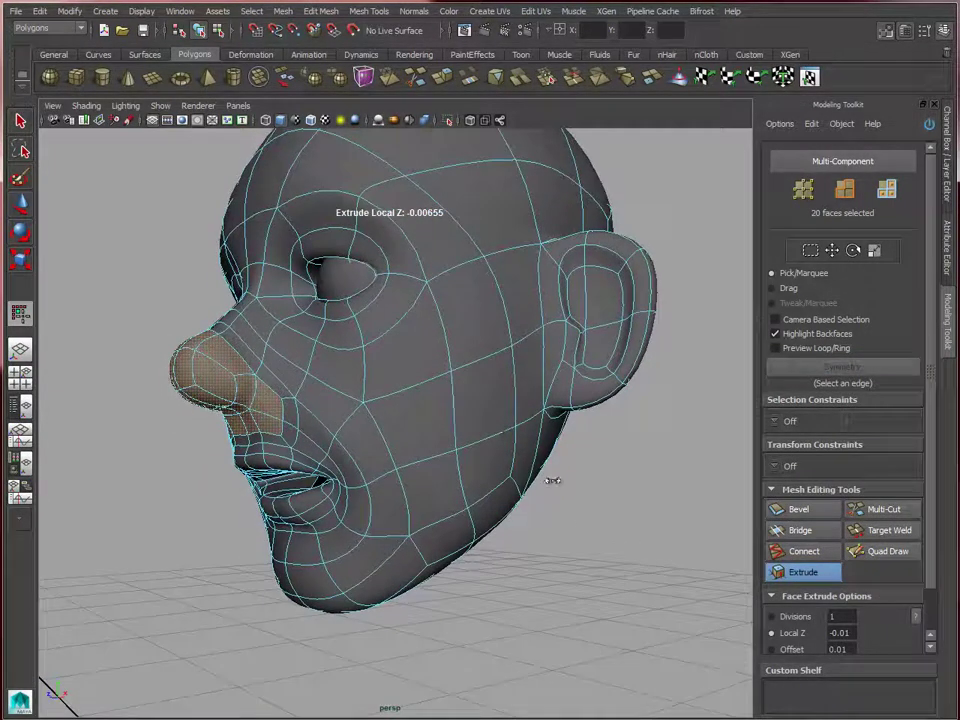
middle_click_drag(567, 556, 607, 537)
key("q")
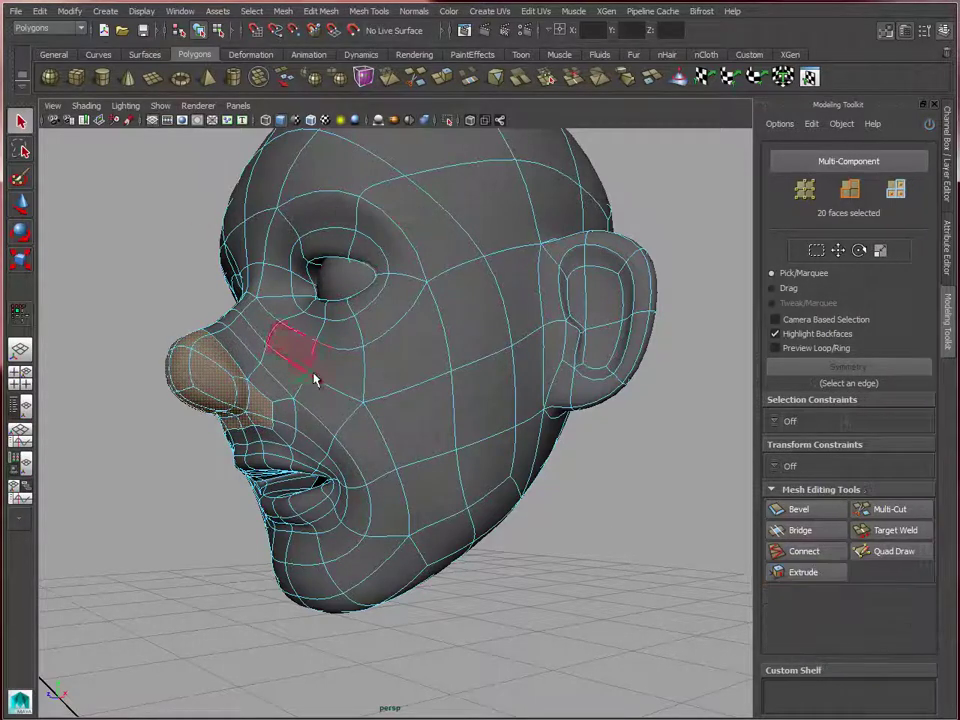
Return to whole-object selection and examine the extruded nose and lip area in the unsmoothed mesh display.
right_click_drag(290, 368, 250, 335)
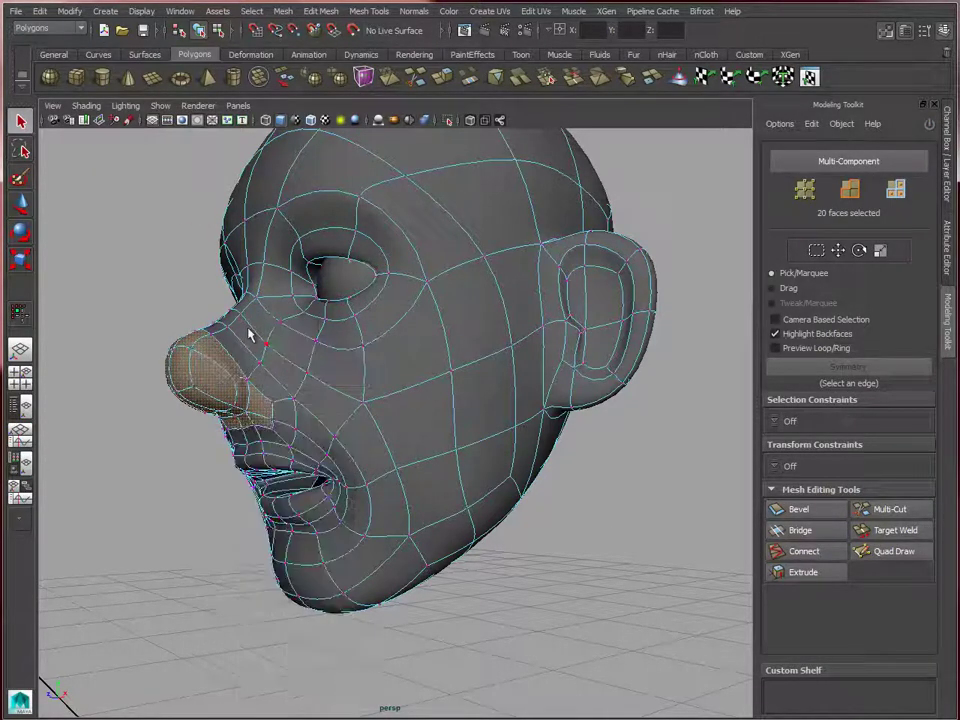
left_click(163, 296)
right_click_drag(318, 385, 349, 364)
left_click(347, 390)
key("1")
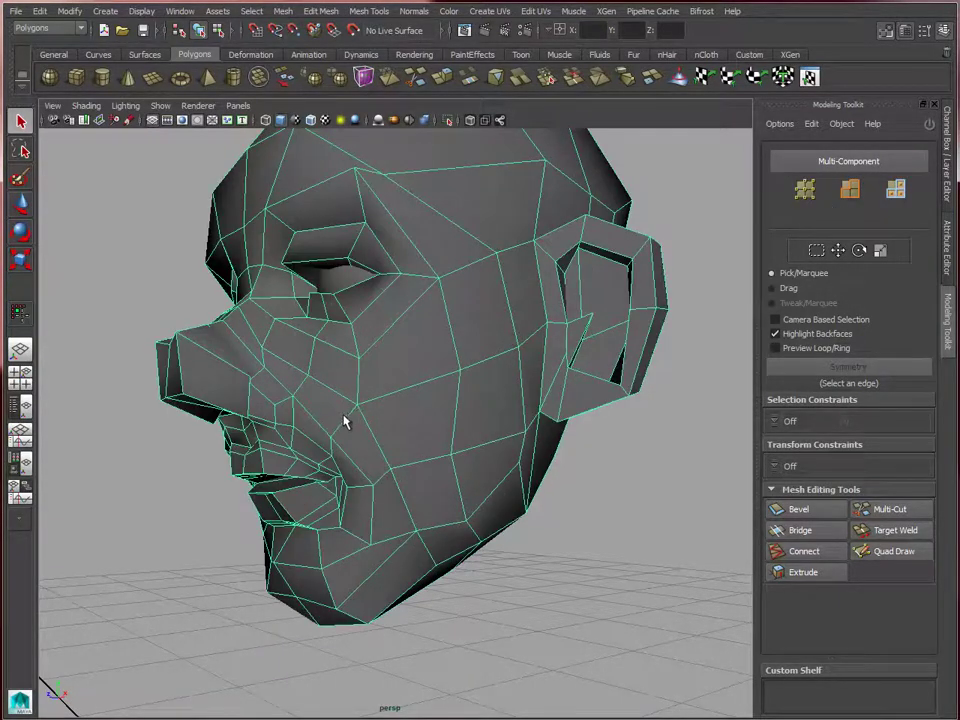
left_click_drag(343, 418, 401, 437, "alt")
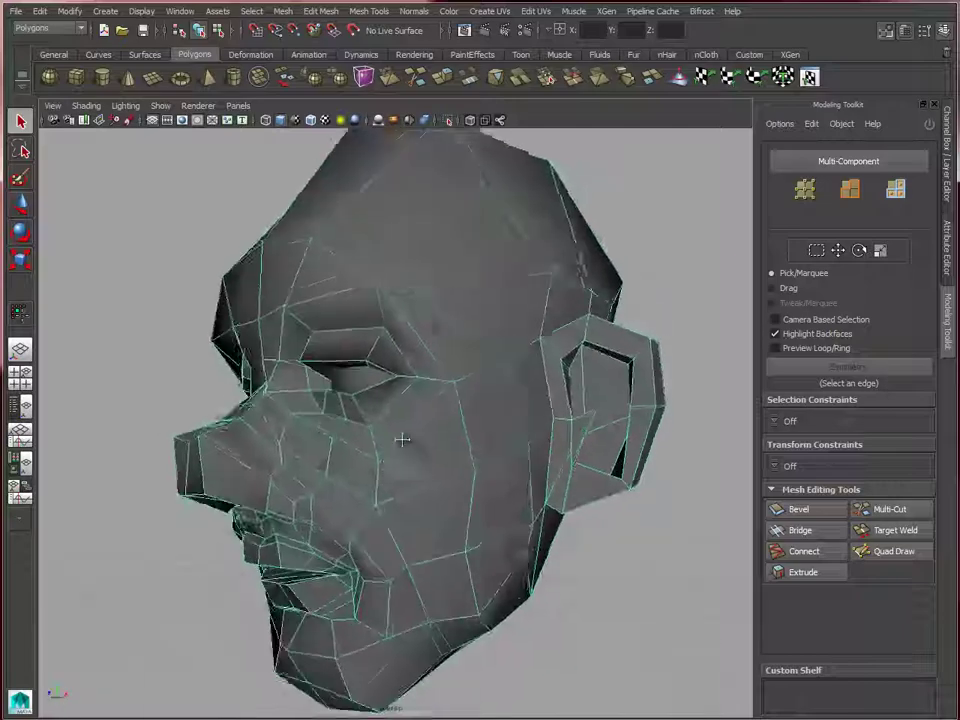
right_click_drag(401, 437, 437, 446, "alt")
left_click_drag(437, 446, 418, 422, "alt")
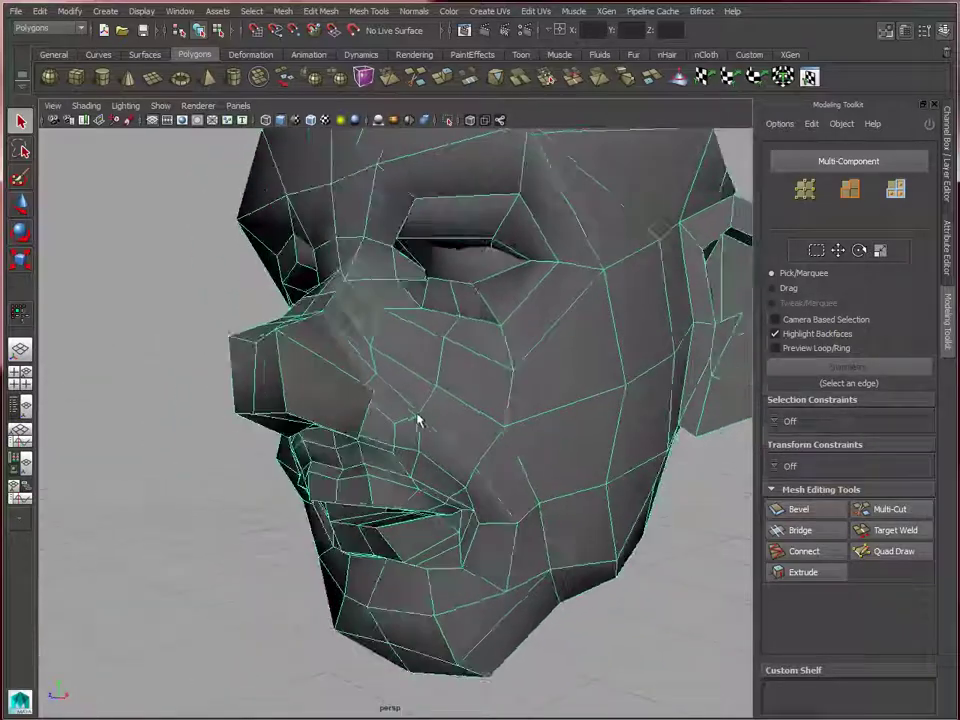
Restore the smoothed display and turn symmetry back on using an edge along the centre line of the nose.
right_click_drag(435, 407, 380, 400)
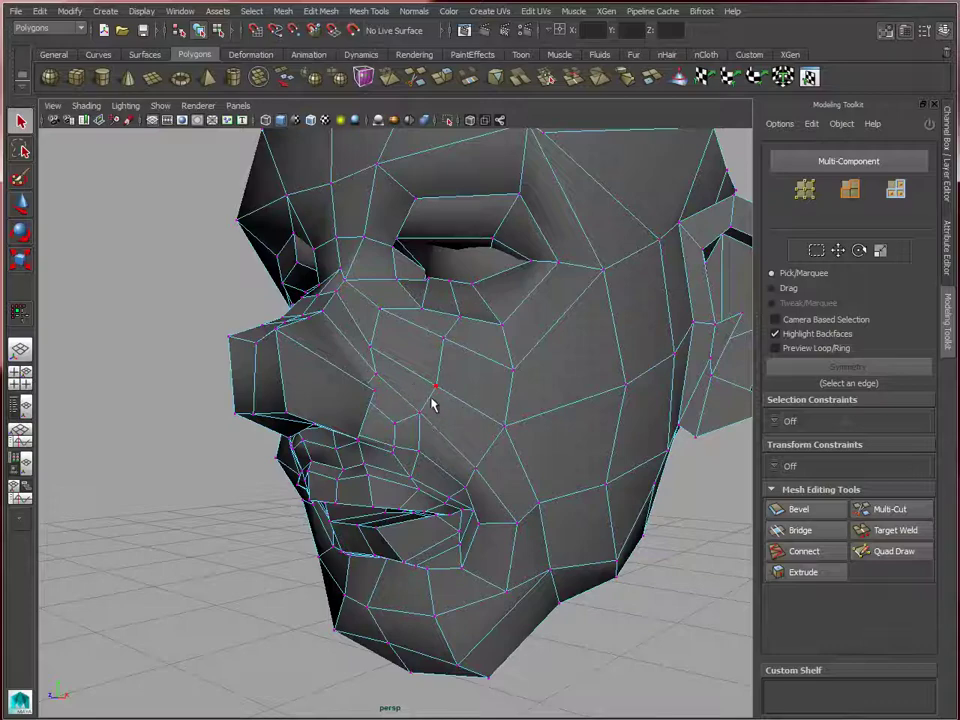
key("3")
left_click_drag(465, 381, 499, 364, "alt")
right_click_drag(499, 364, 542, 334, "alt")
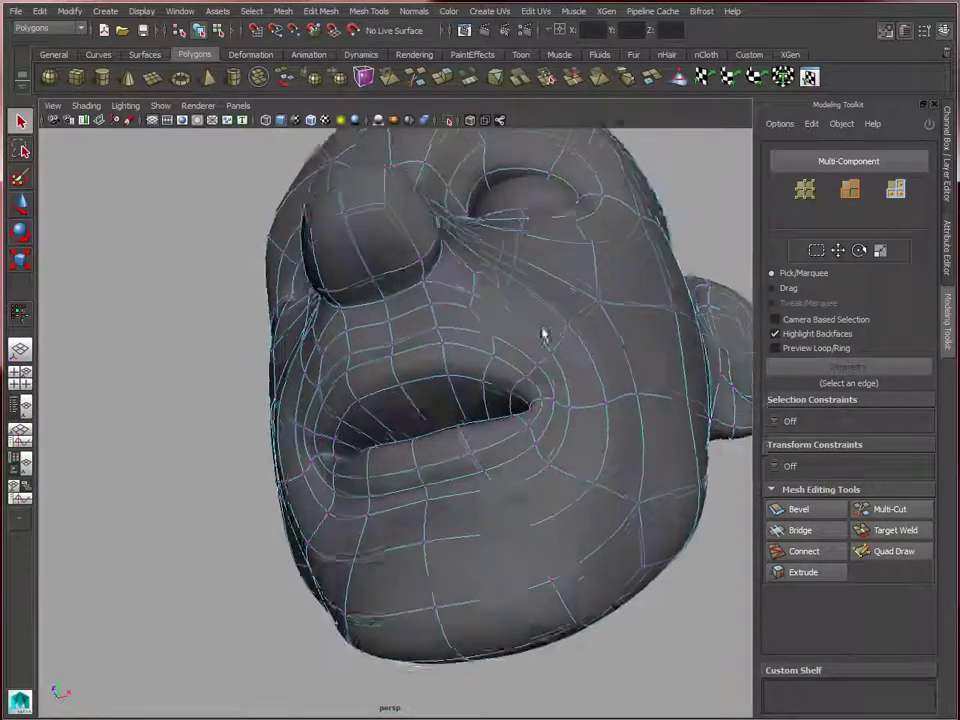
right_click_drag(403, 171, 494, 320, "alt")
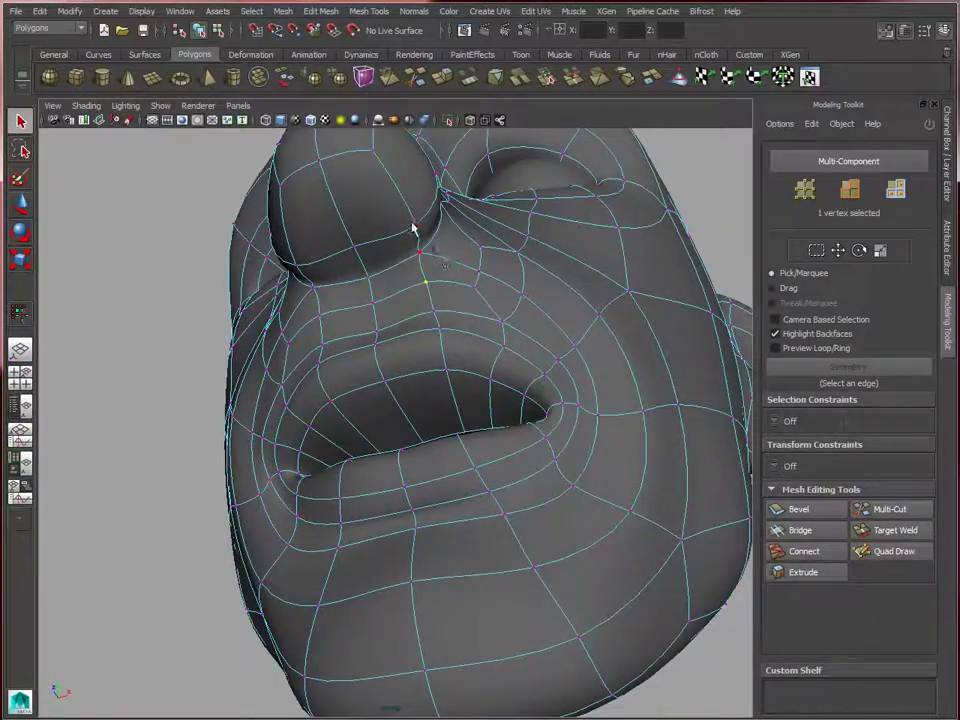
key("w")
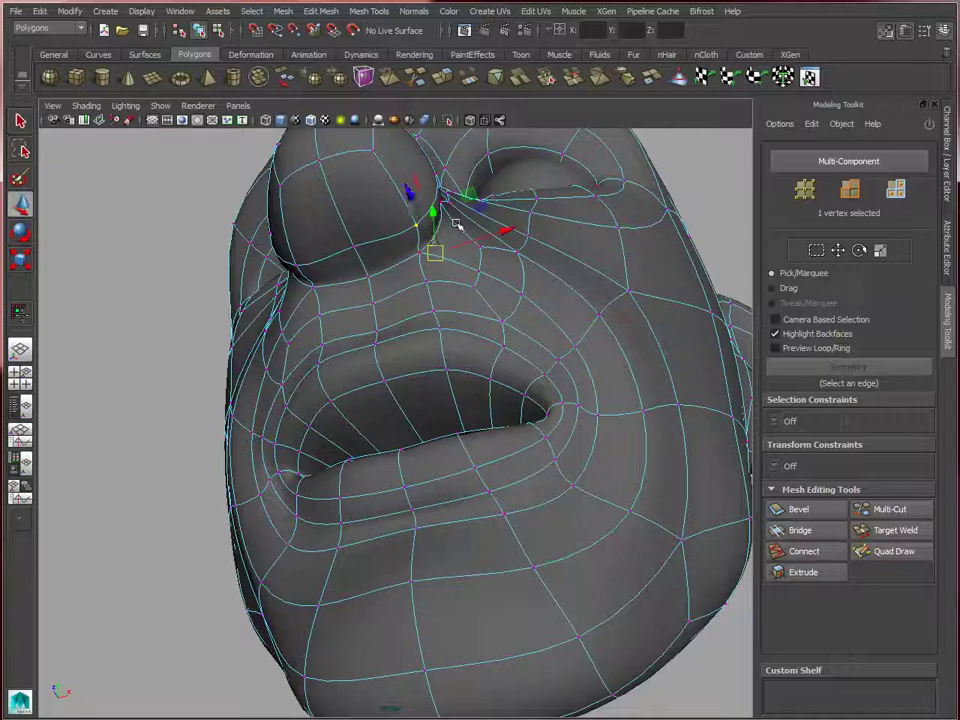
right_click_drag(368, 242, 358, 220, "shift")
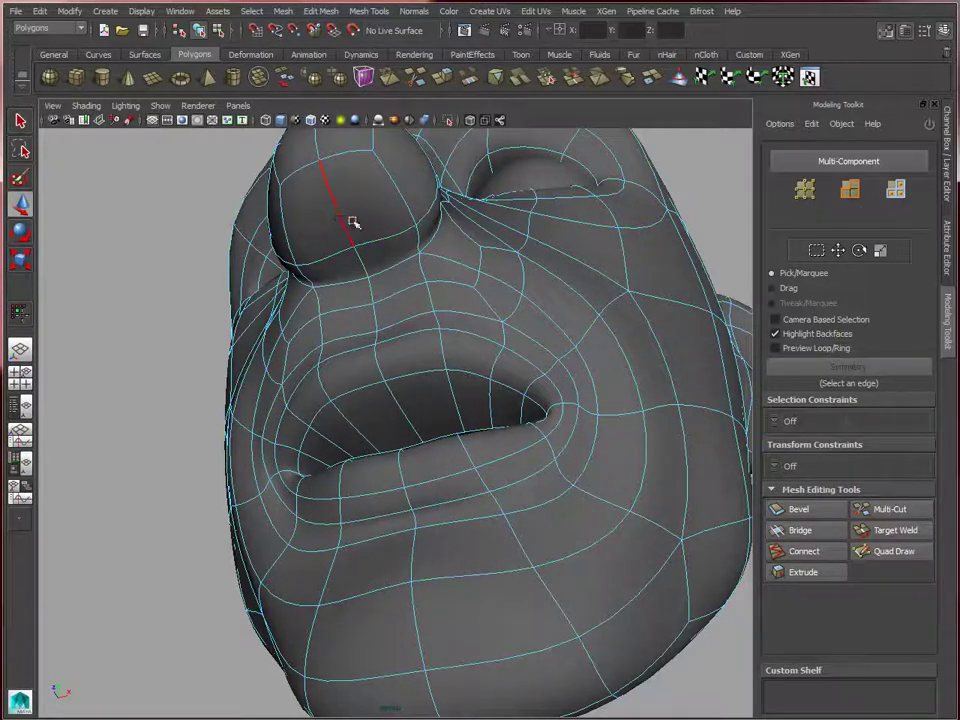
left_click(352, 221)
key("w")
left_click(829, 366)
Shift the short edge at the outer base of the nose along X, symmetrically on both sides.
right_click(408, 247)
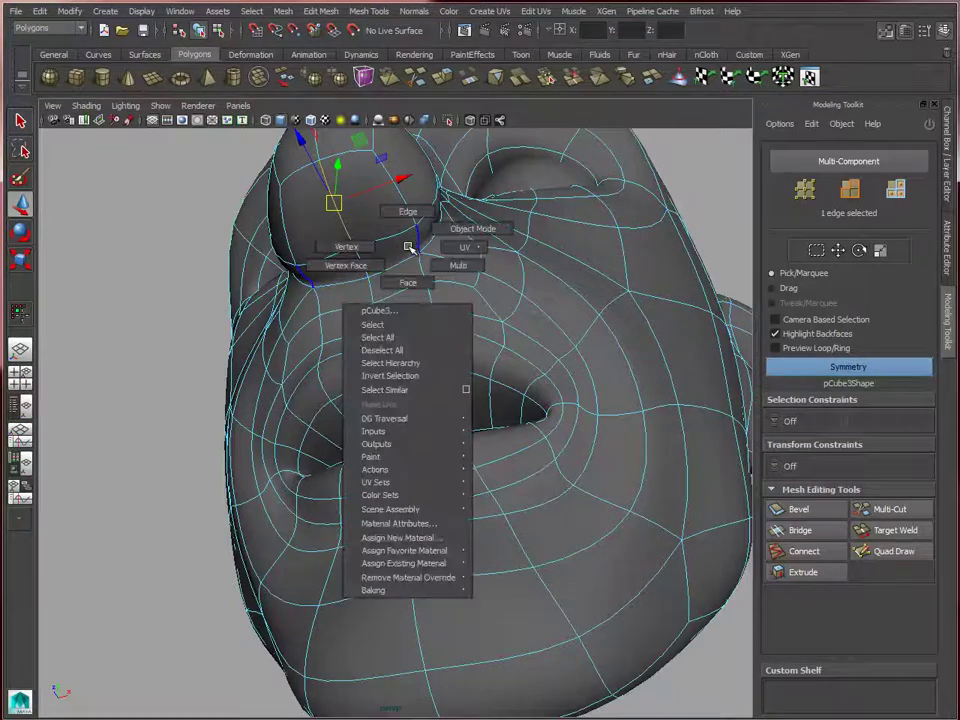
right_click_drag(406, 209, 407, 208)
left_click(422, 236)
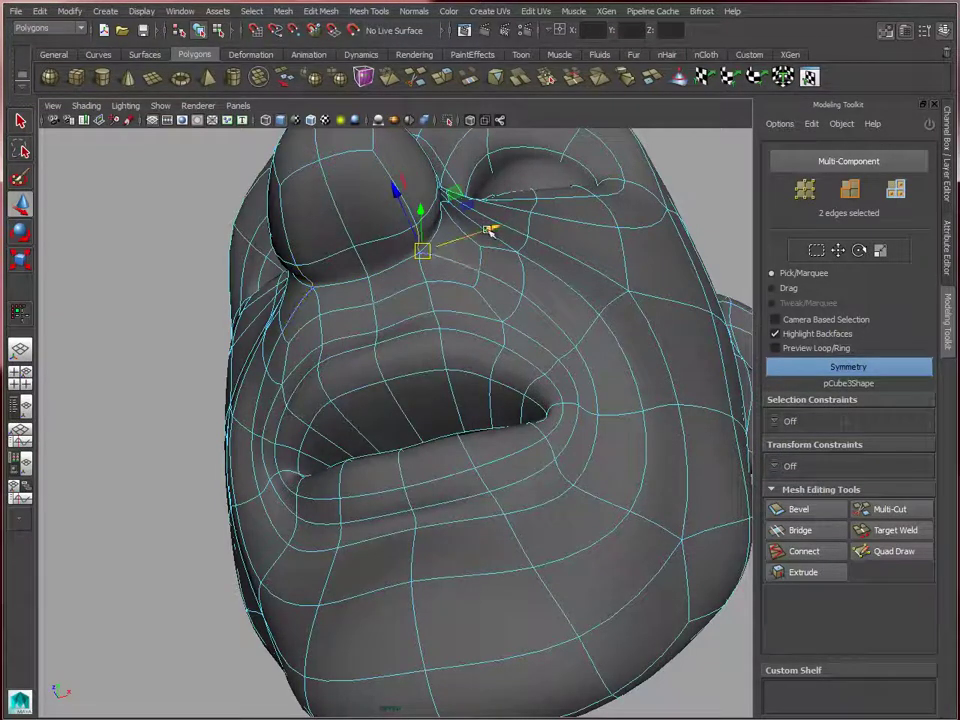
left_click_drag(489, 228, 398, 266)
left_click(429, 295)
right_click_drag(398, 266, 311, 281)
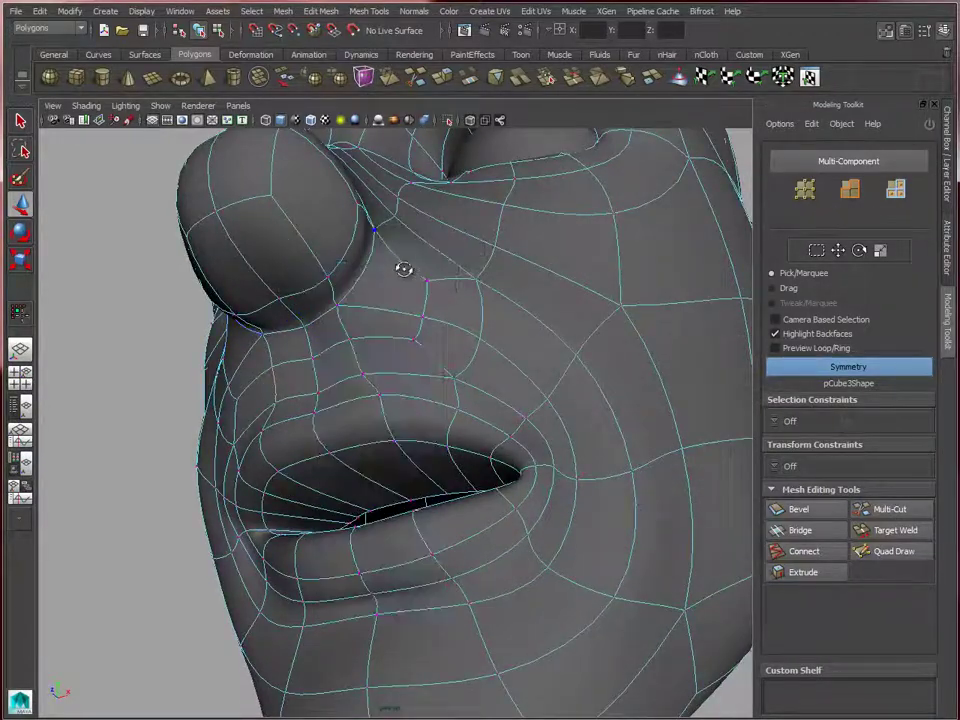
Select the two connected short edges between the base of the nose and the cheek on both sides.
left_click_drag(401, 268, 379, 276, "alt")
left_click(311, 304)
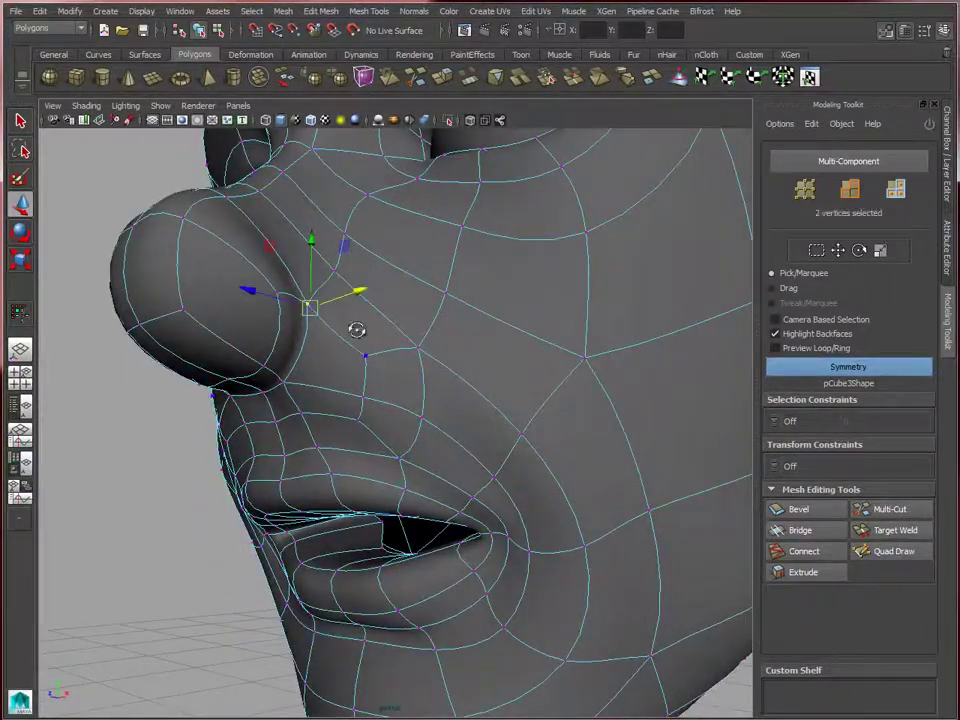
left_click_drag(358, 328, 450, 343, "alt")
right_click_drag(450, 332, 453, 291)
left_click(450, 340)
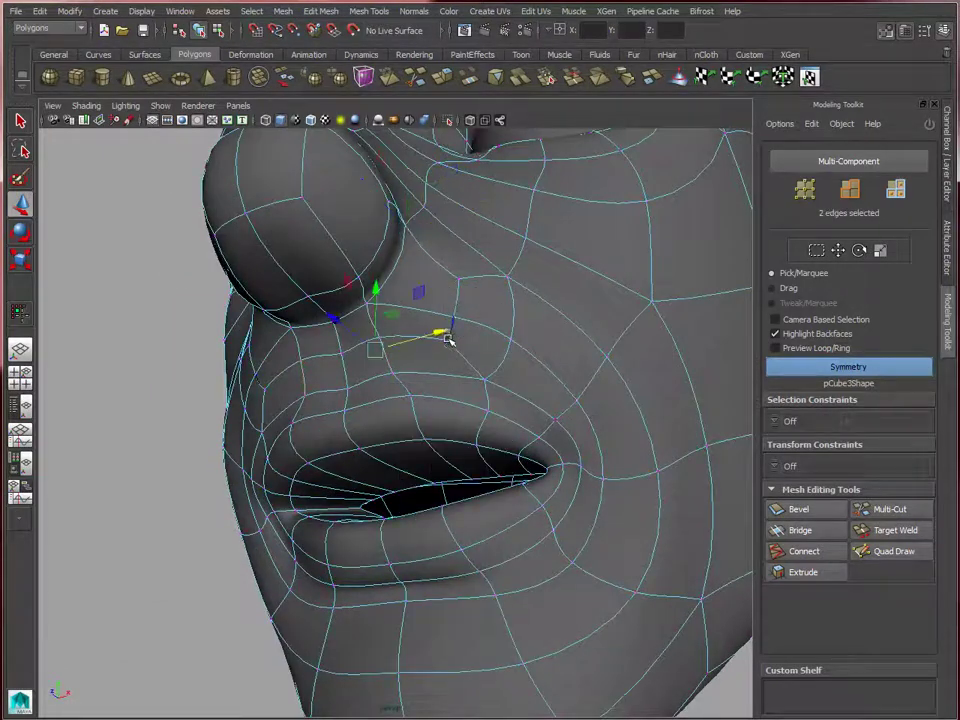
left_click(458, 318)
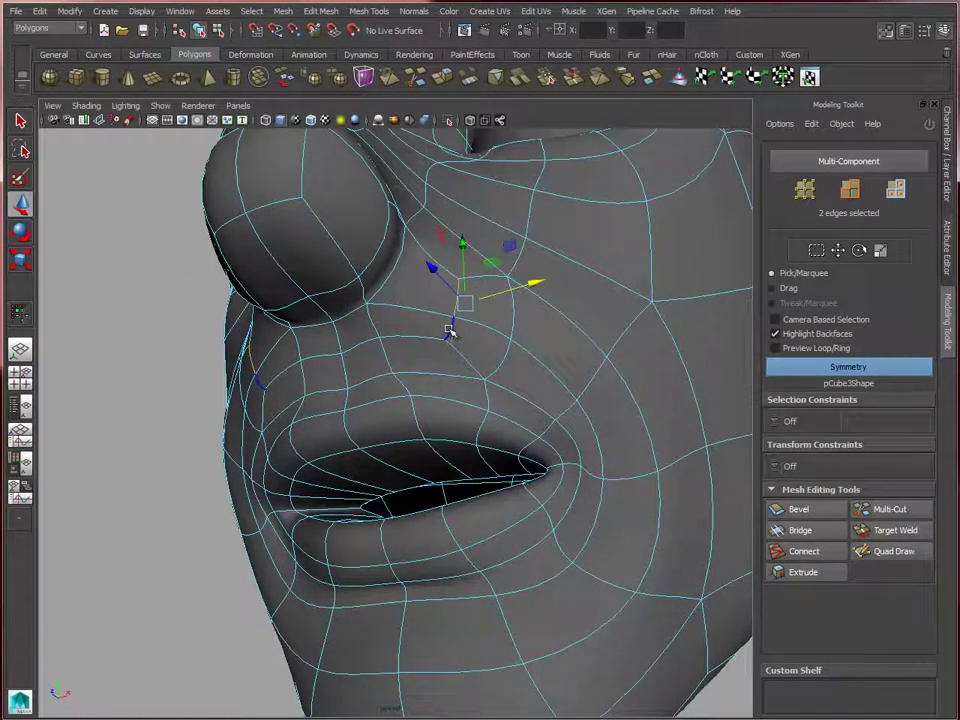
left_click(512, 320, "shift")
left_click_drag(452, 343, 489, 236, "alt")
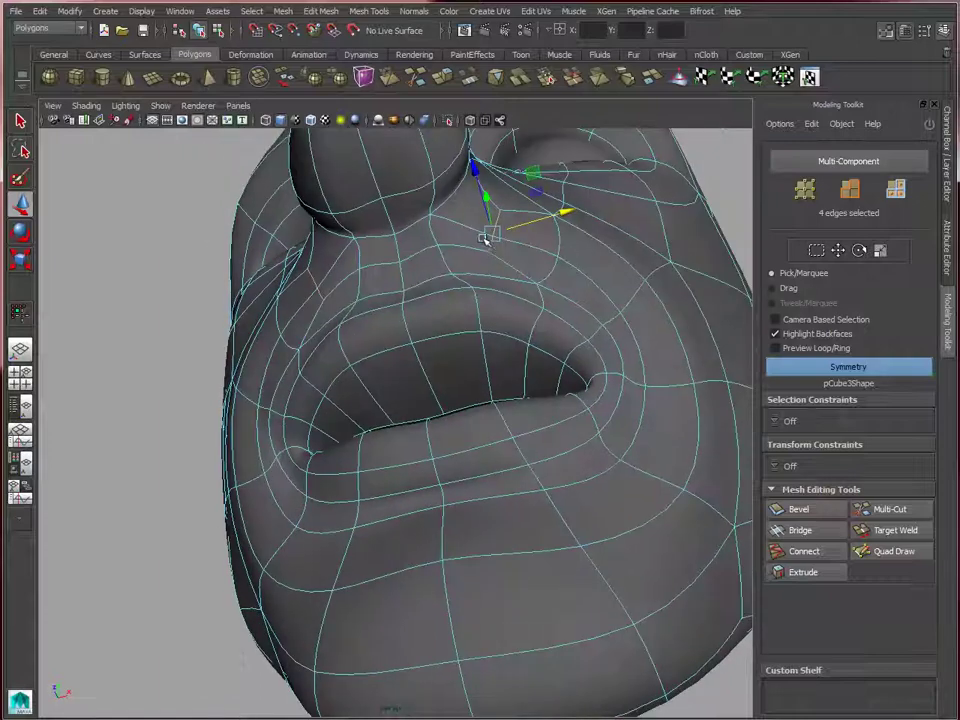
In the unsmoothed display, reposition the mirrored vertices where the outer nose base meets the upper lip.
key("1")
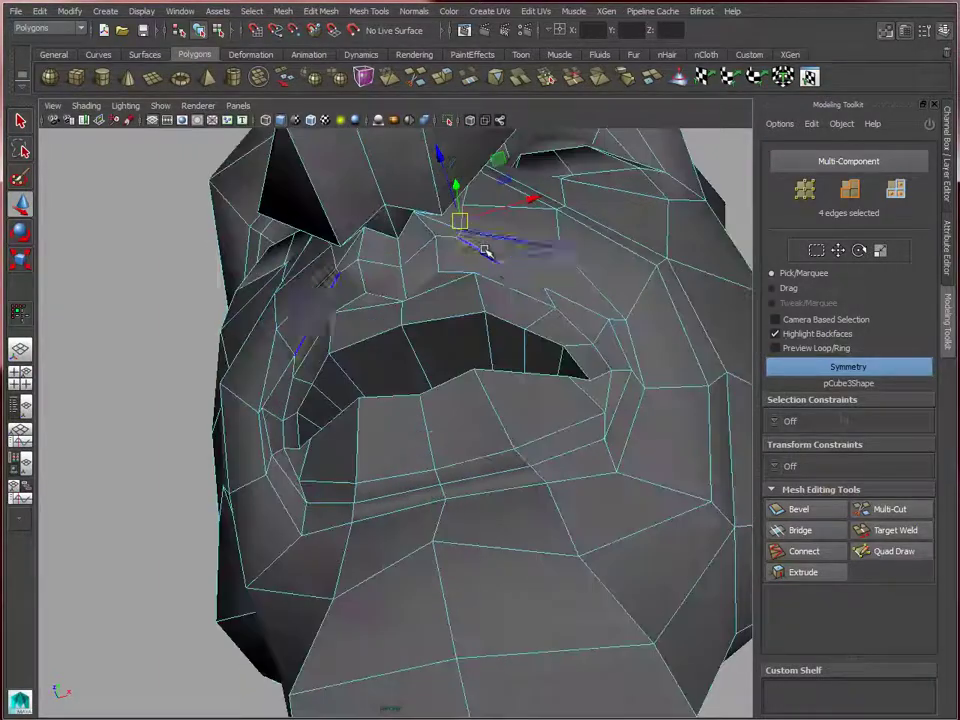
left_click_drag(521, 229, 377, 214, "alt")
right_click(373, 217)
right_click_drag(372, 217, 358, 220)
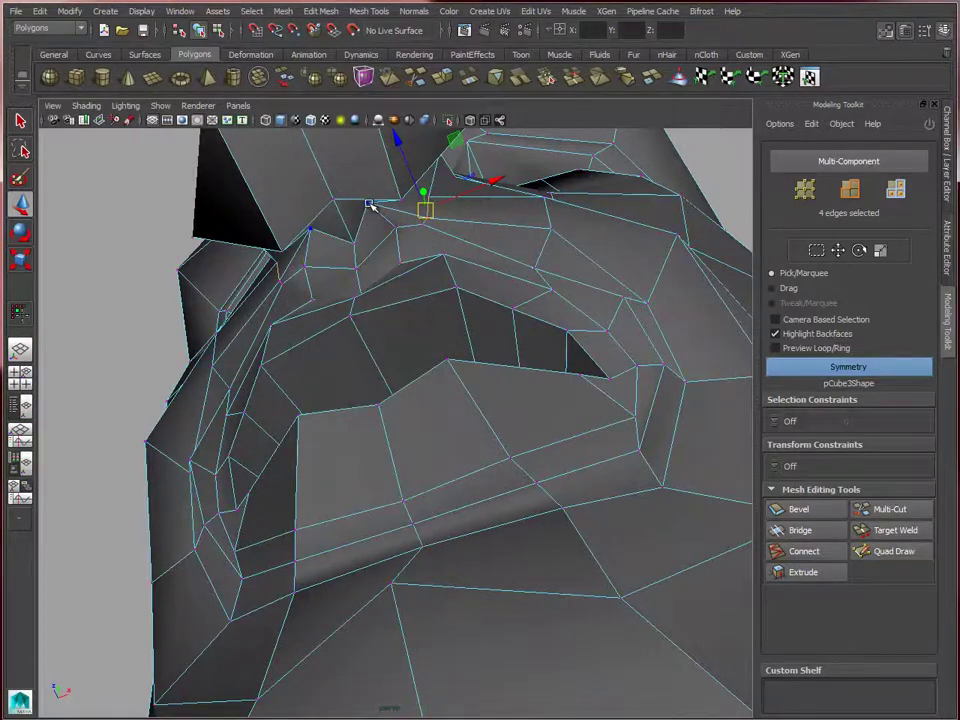
left_click(369, 204)
left_click_drag(415, 262, 420, 197, "alt")
left_click_drag(345, 176, 353, 183)
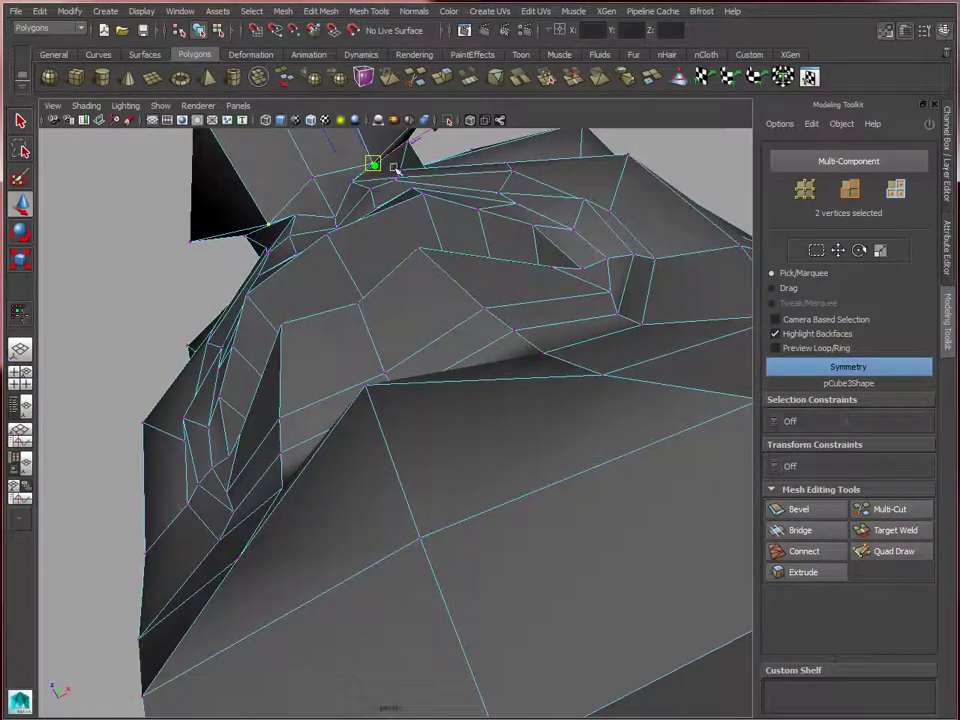
left_click_drag(437, 236, 303, 322, "alt")
left_click_drag(202, 424, 356, 306, "alt")
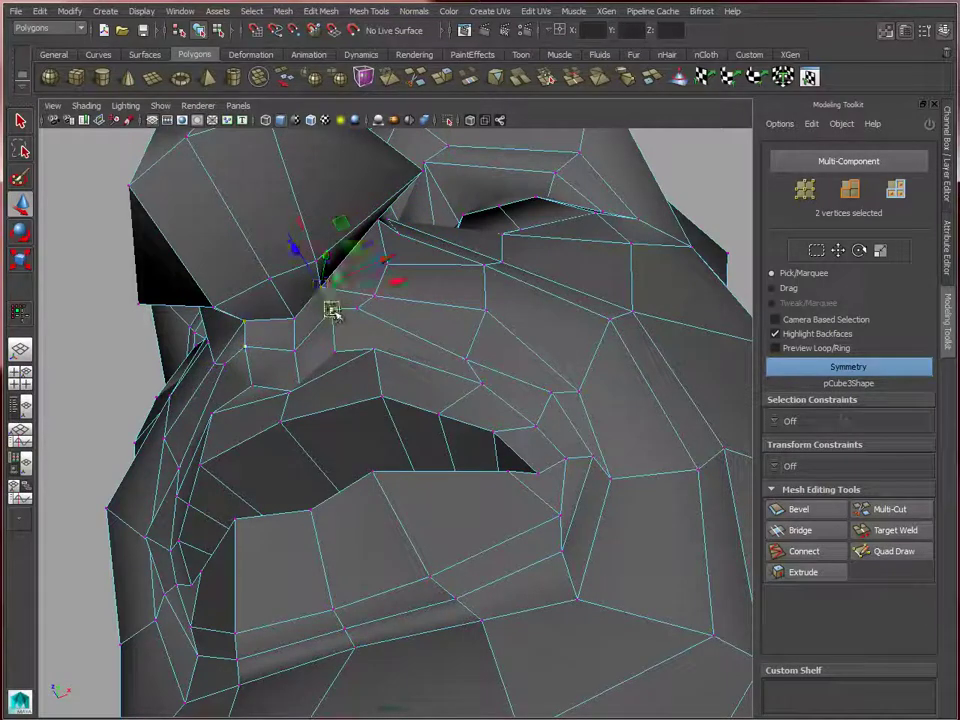
left_click_drag(320, 314, 290, 349, "alt")
In the smoothed display, move the three vertices of the cheek loop beside the upper lip inward along X on both sides.
key("3")
left_click_drag(422, 392, 350, 352, "alt")
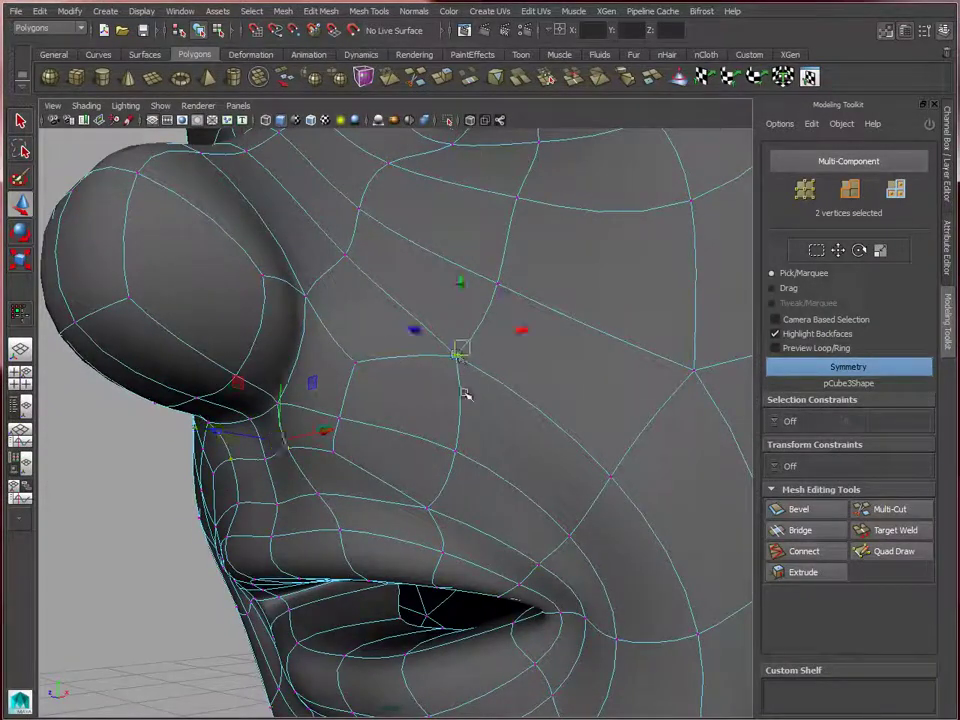
left_click(453, 450, "shift")
left_click_drag(458, 450, 585, 446, "alt")
left_click(506, 458, "shift")
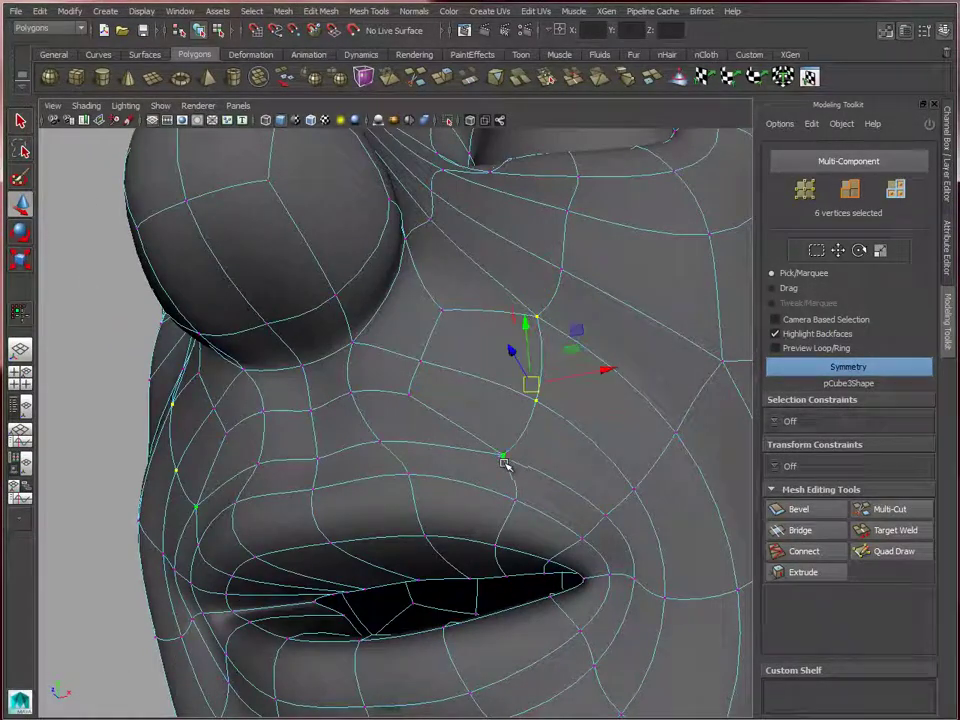
left_click_drag(506, 463, 550, 455, "alt")
left_click_drag(627, 398, 596, 399)
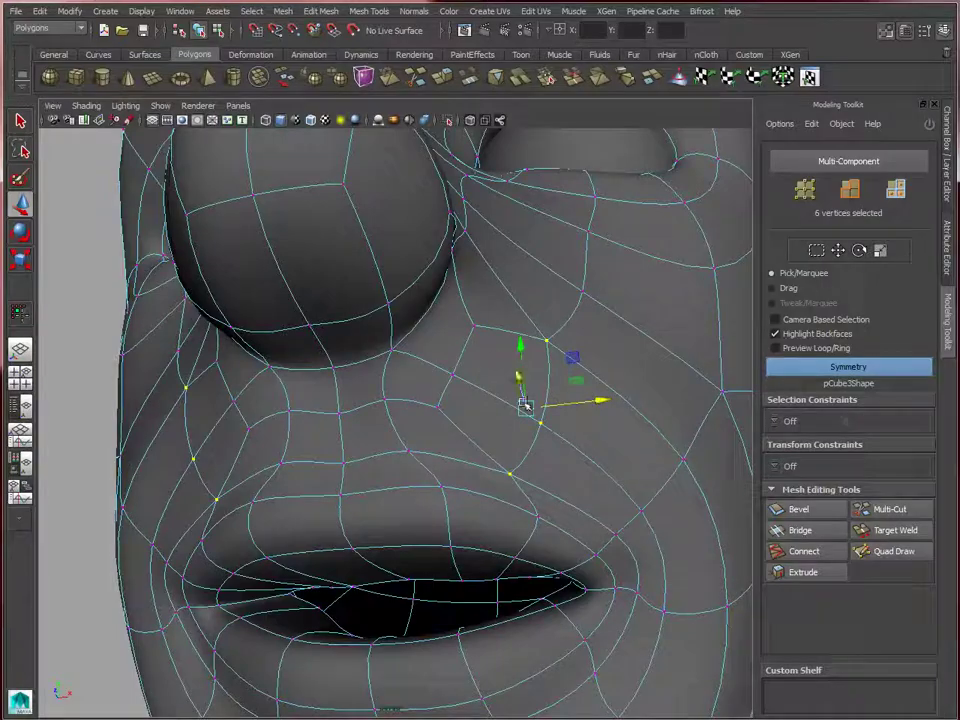
Reposition the mirrored vertices between the outer base of the nose and the cheek on both sides.
left_click_drag(523, 397, 472, 344)
left_click(372, 336)
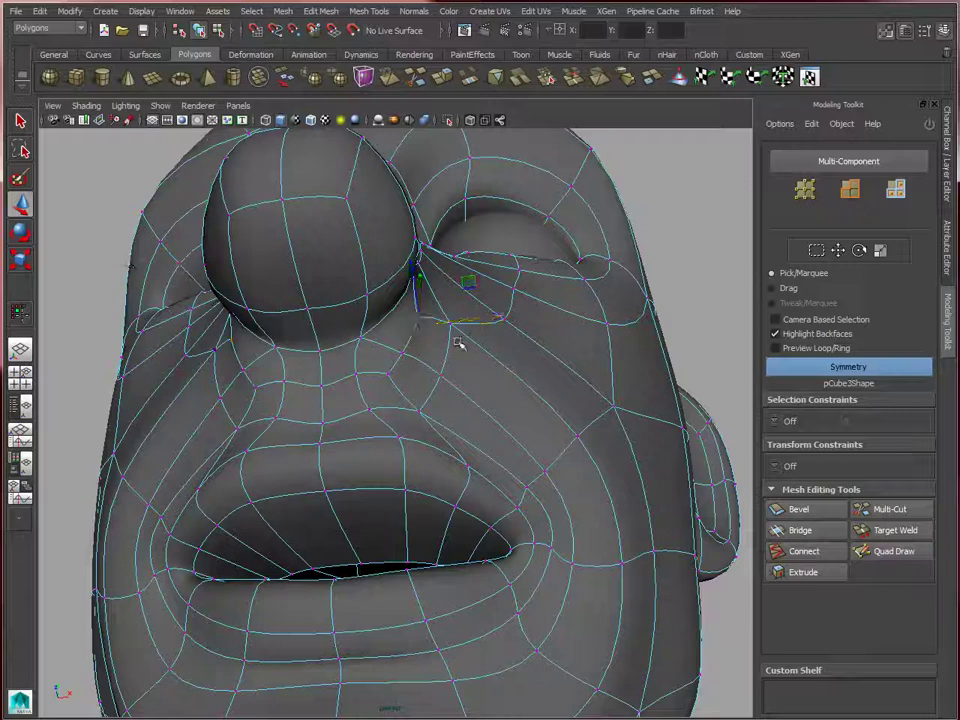
left_click_drag(482, 300, 455, 299)
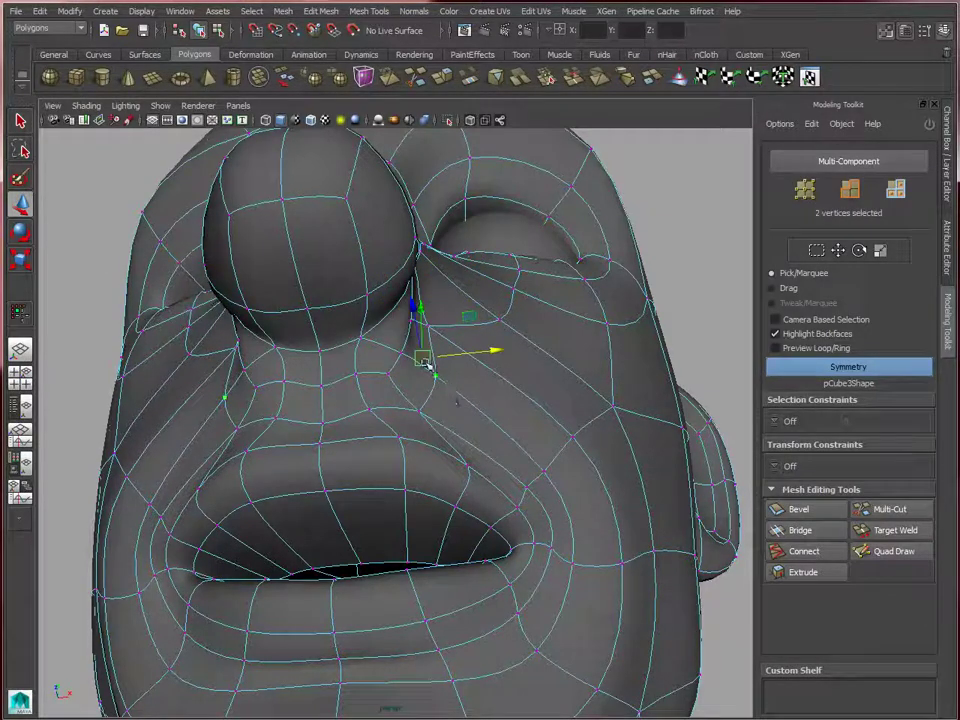
left_click_drag(497, 362, 350, 362, "alt")
left_click_drag(450, 383, 431, 321, "alt")
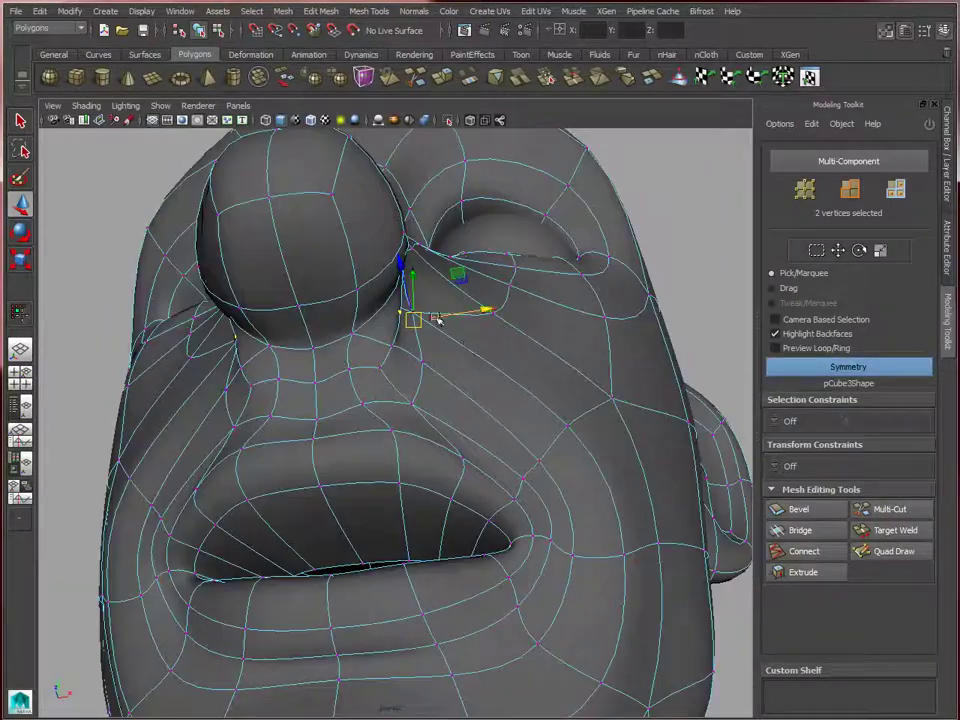
In profile, adjust the mirrored nose-wing vertices along Z, and pull the three upper nose-tip vertices forward and down.
left_click_drag(474, 274, 326, 321, "alt")
left_click_drag(375, 349, 322, 350, "alt")
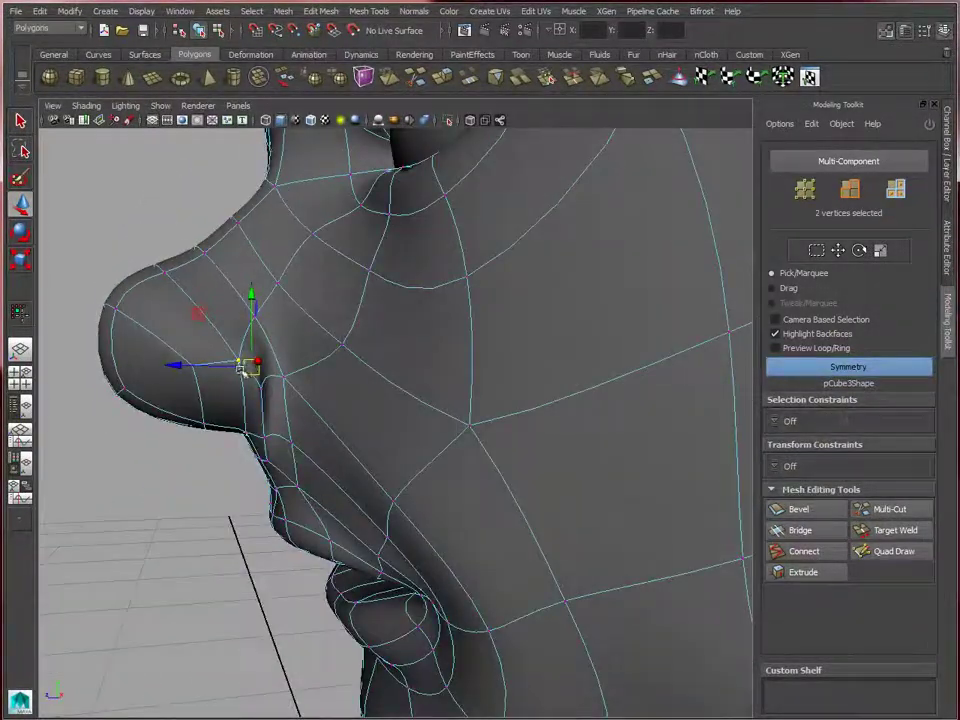
left_click_drag(201, 413, 135, 396, "alt")
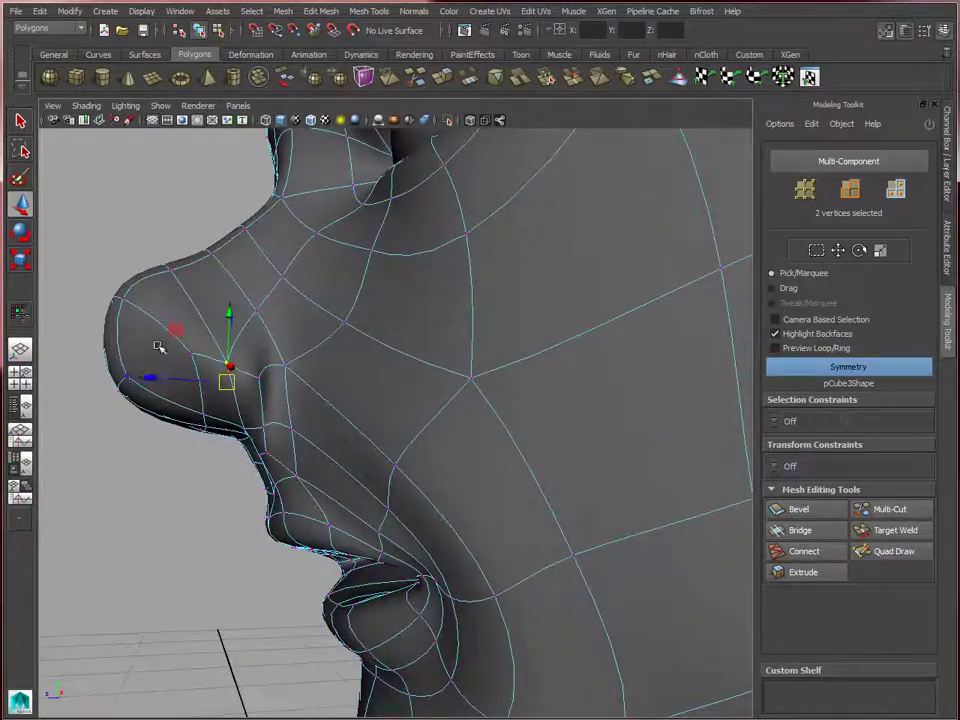
left_click_drag(152, 352, 184, 374)
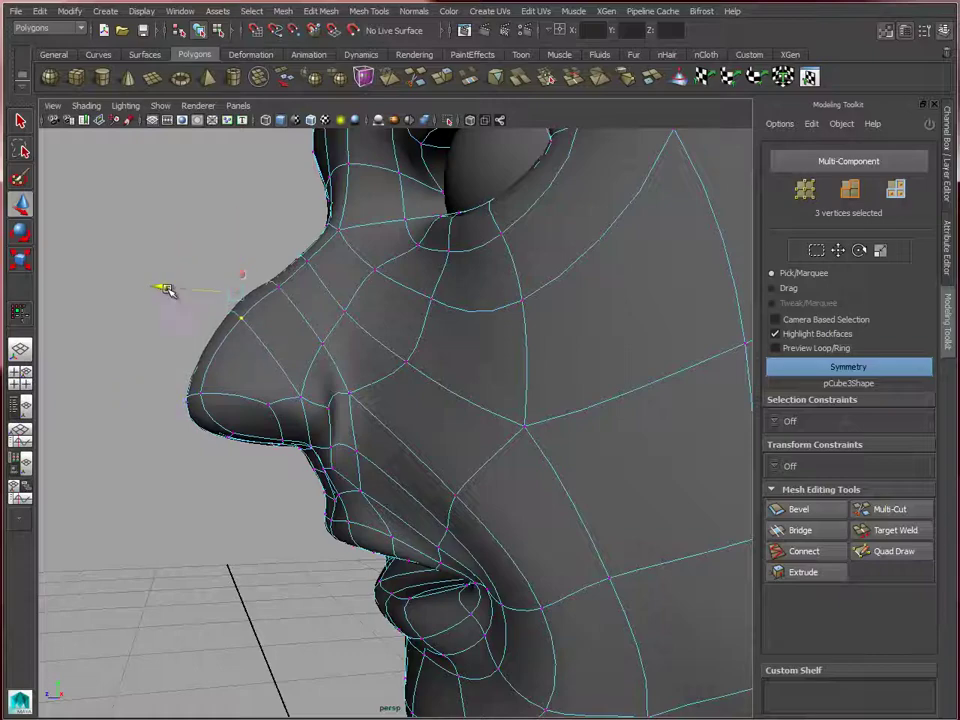
left_click_drag(200, 213, 195, 263)
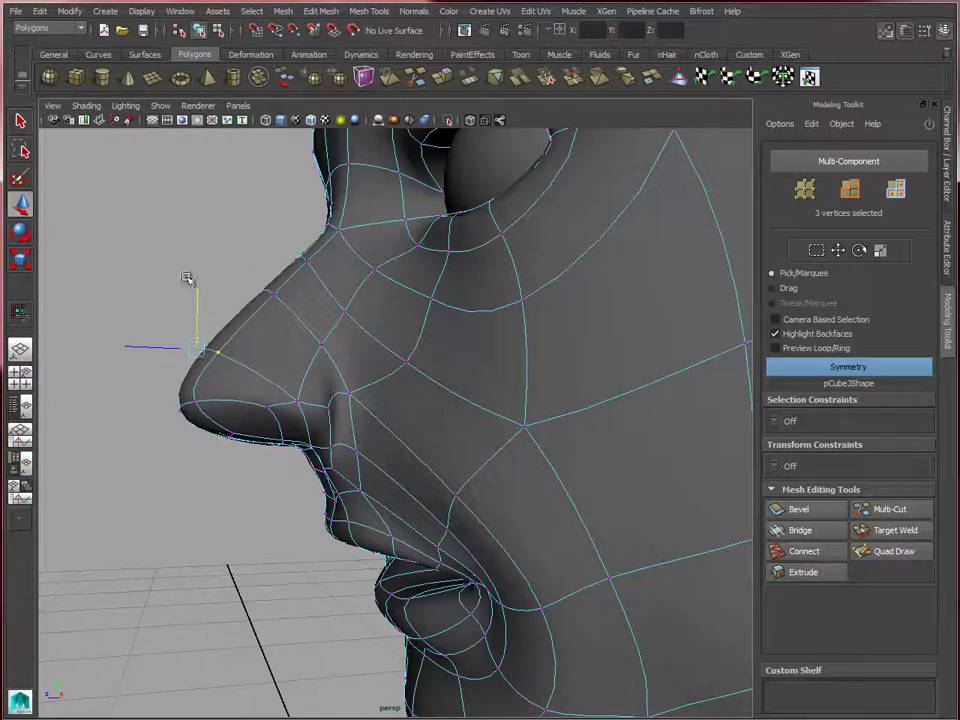
From the opposite profile, shift the vertices behind the nose wing along Z and adjust the mirrored pair beneath it along Y.
left_click_drag(302, 371, 418, 393, "alt")
left_click(335, 335)
left_click(414, 348)
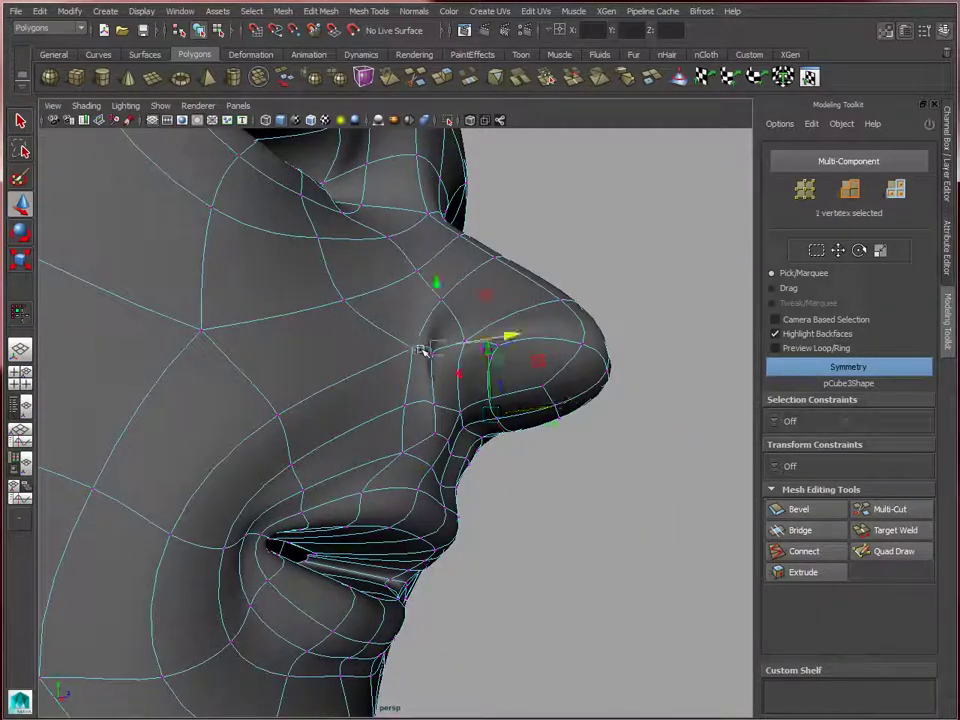
left_click_drag(434, 348, 419, 349)
left_click_drag(469, 373, 456, 395, "alt")
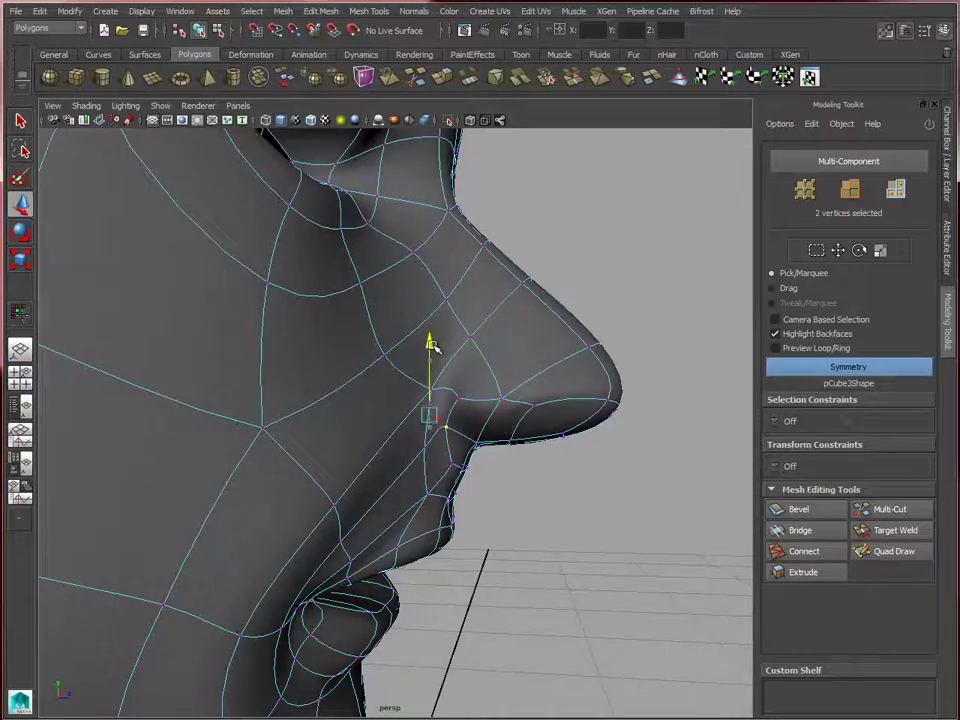
left_click_drag(431, 343, 434, 308, "alt")
Check the nose base in the unsmoothed display and reposition the mirrored vertices where its underside meets the upper lip.
key("1")
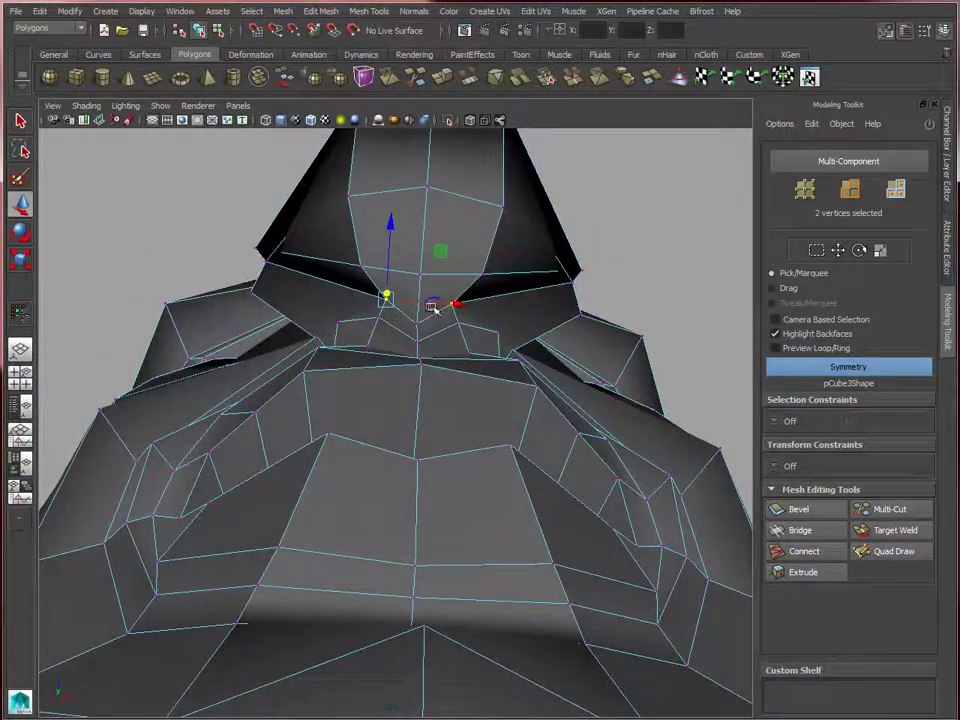
left_click_drag(375, 336, 503, 443, "alt")
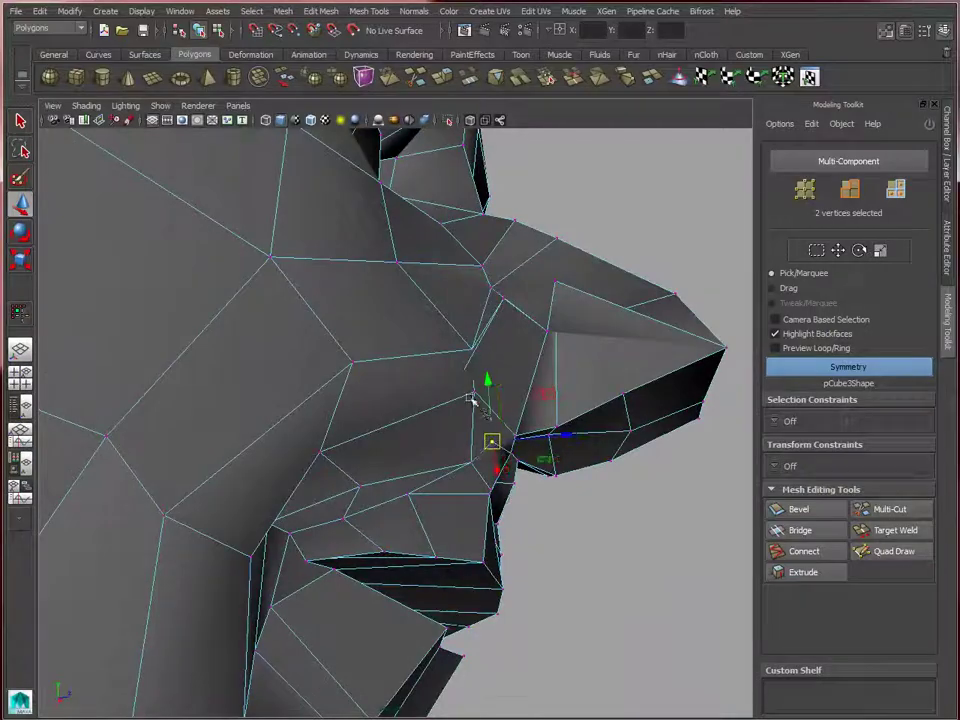
left_click_drag(446, 398, 428, 364, "alt")
left_click_drag(412, 366, 400, 277, "alt")
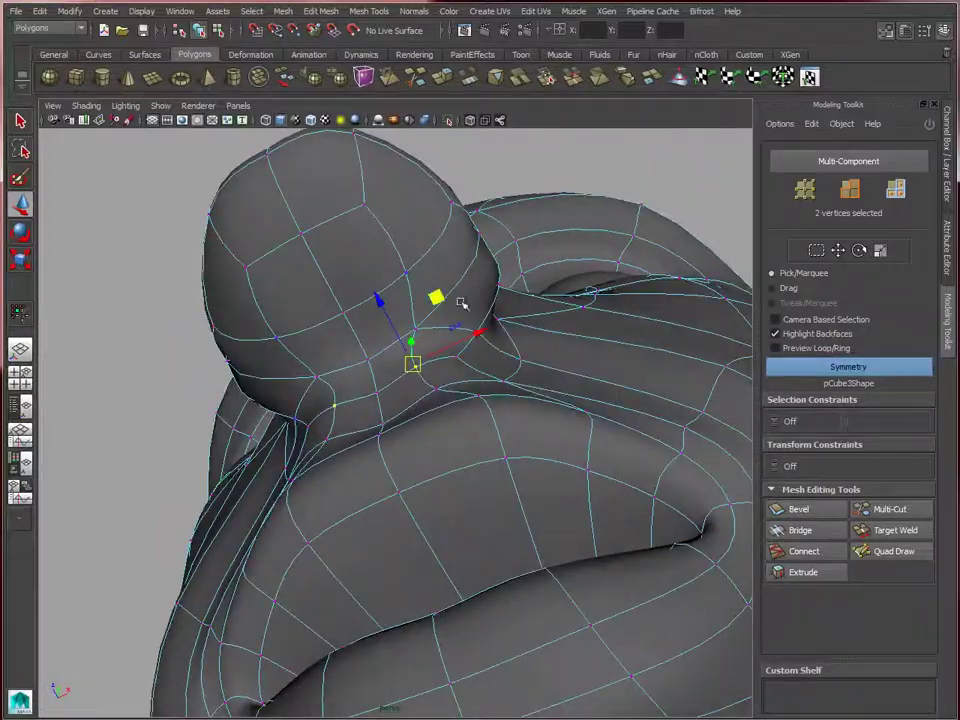
Reposition the mirrored cheek vertices in the loop below the eyes.
left_click_drag(462, 303, 533, 437, "alt")
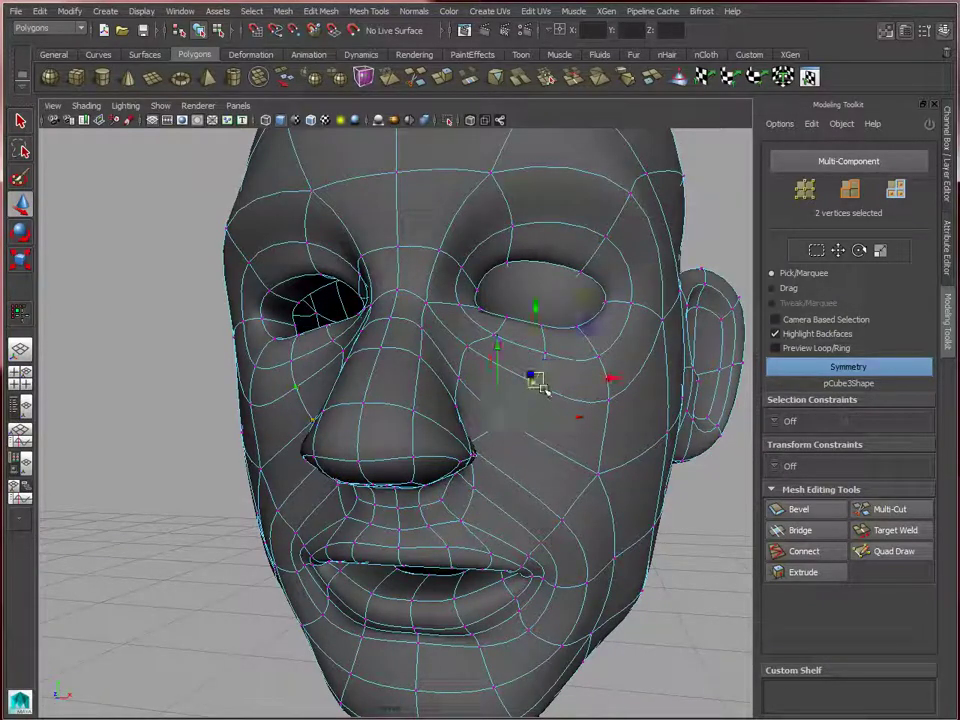
mouse_move(550, 440)
left_mouse_down("alt")
mouse_move(527, 394)
mouse_move(499, 431)
mouse_move(506, 422)
mouse_move(565, 440)
mouse_move(534, 387)
mouse_move(537, 371)
left_mouse_up("alt")
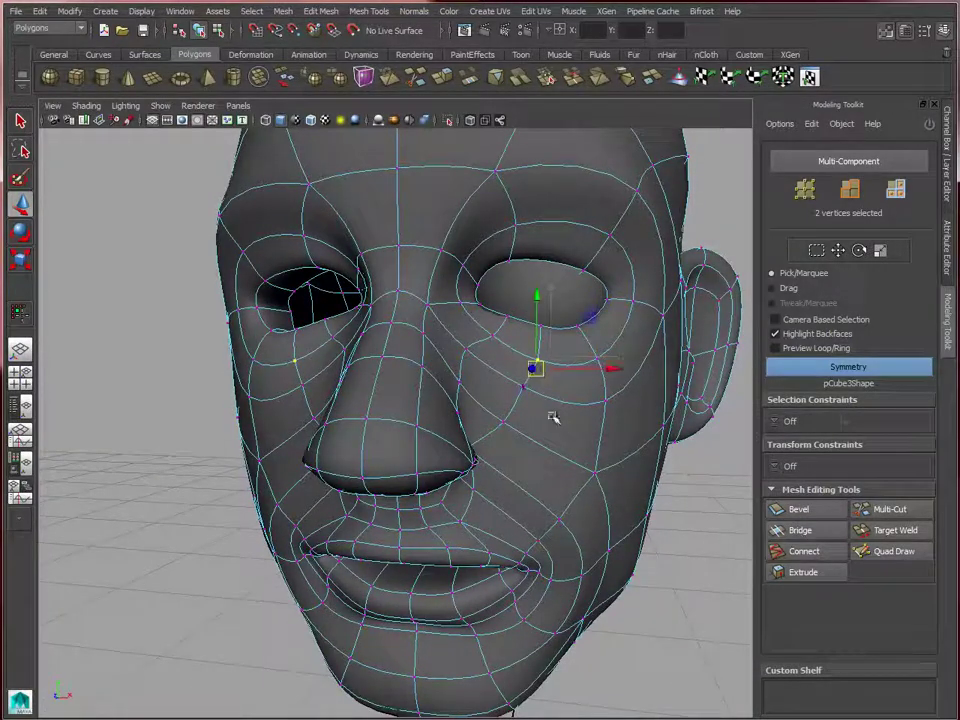
Pull the three nose-tip vertices forward along Z and down along Y, and adjust the mirrored underside vertices along X.
left_click_drag(553, 418, 262, 449, "alt")
left_click_drag(262, 449, 279, 444, "alt")
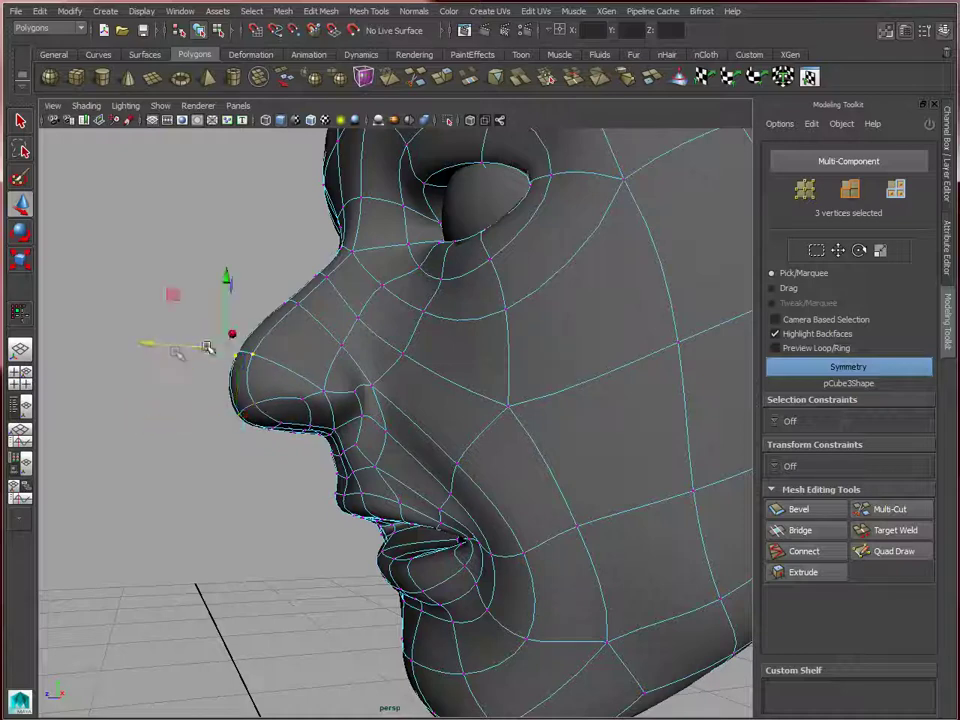
left_click_drag(203, 281, 196, 284)
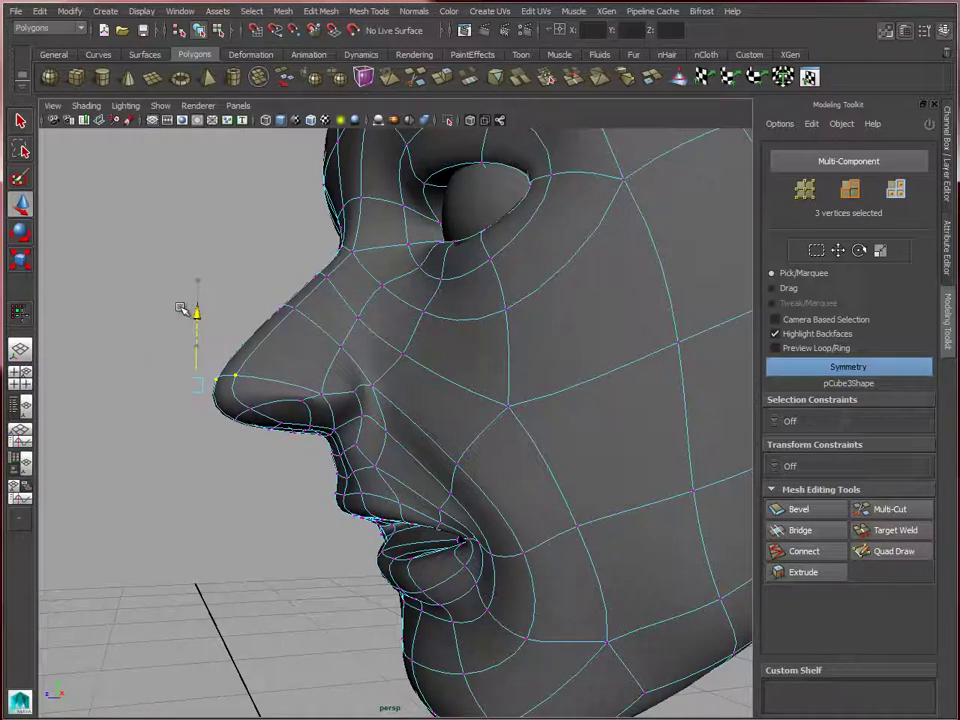
left_click_drag(395, 371, 413, 295, "alt")
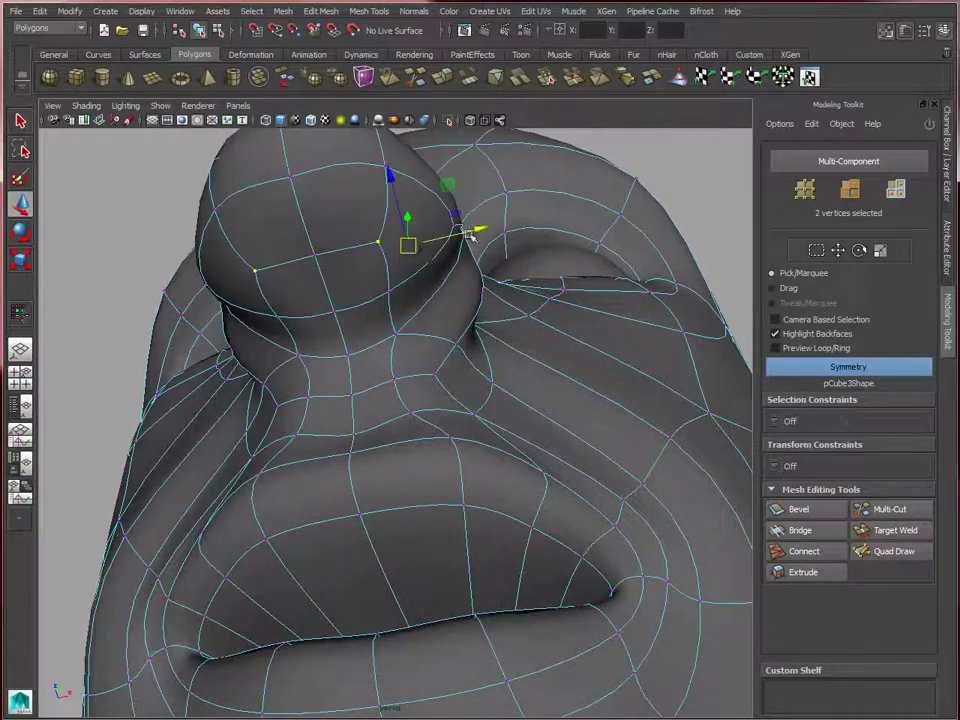
left_click_drag(456, 237, 352, 381, "alt")
Select the short edge on the underside of the nose wing on both sides and spin it forward twice.
right_click_drag(352, 381, 360, 327, "alt")
left_click(346, 366)
left_click_drag(346, 366, 427, 364, "alt")
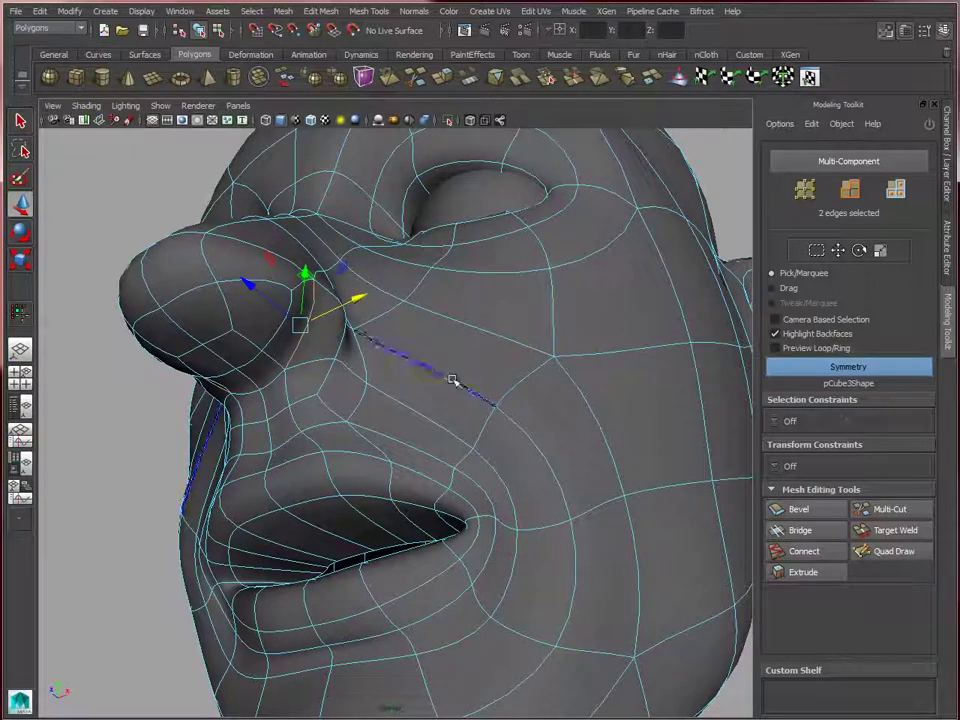
left_click_drag(738, 480, 726, 494, "alt")
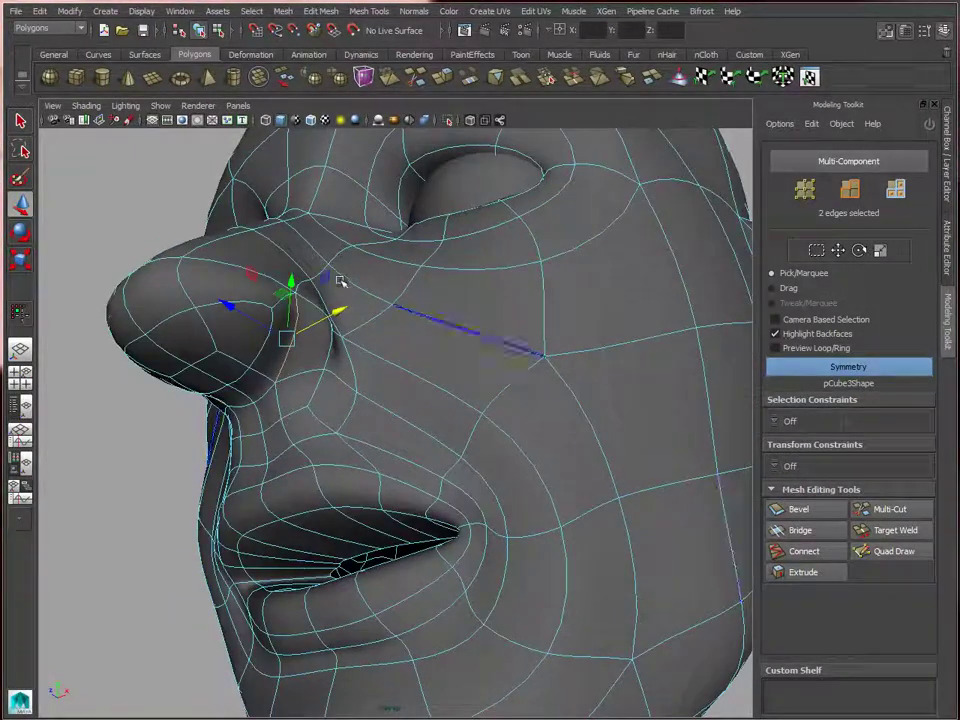
left_click(322, 11)
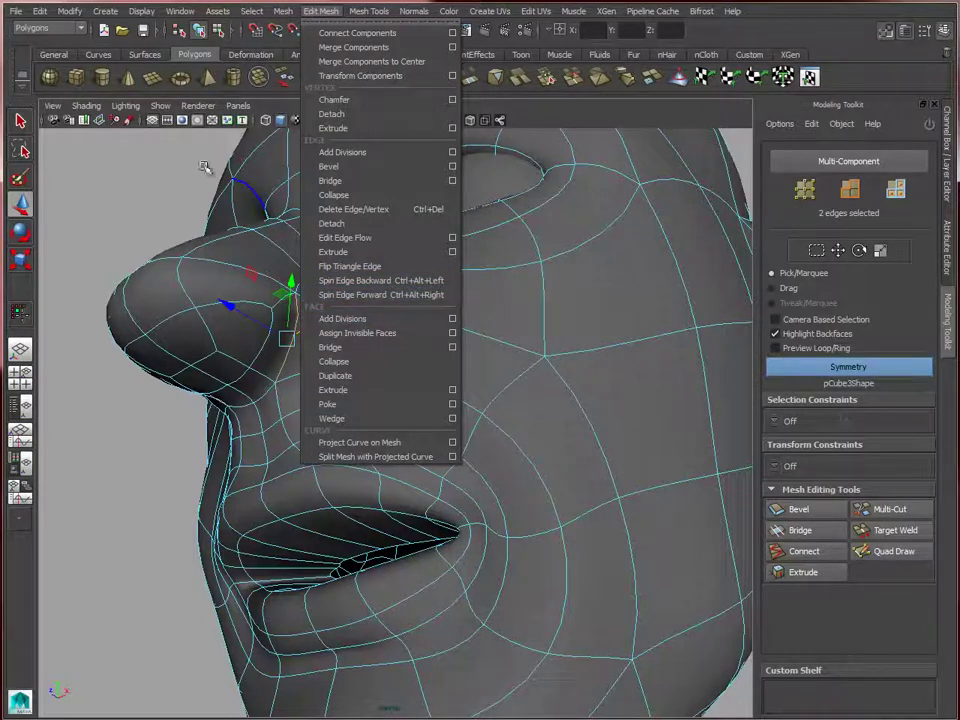
left_click(597, 128)
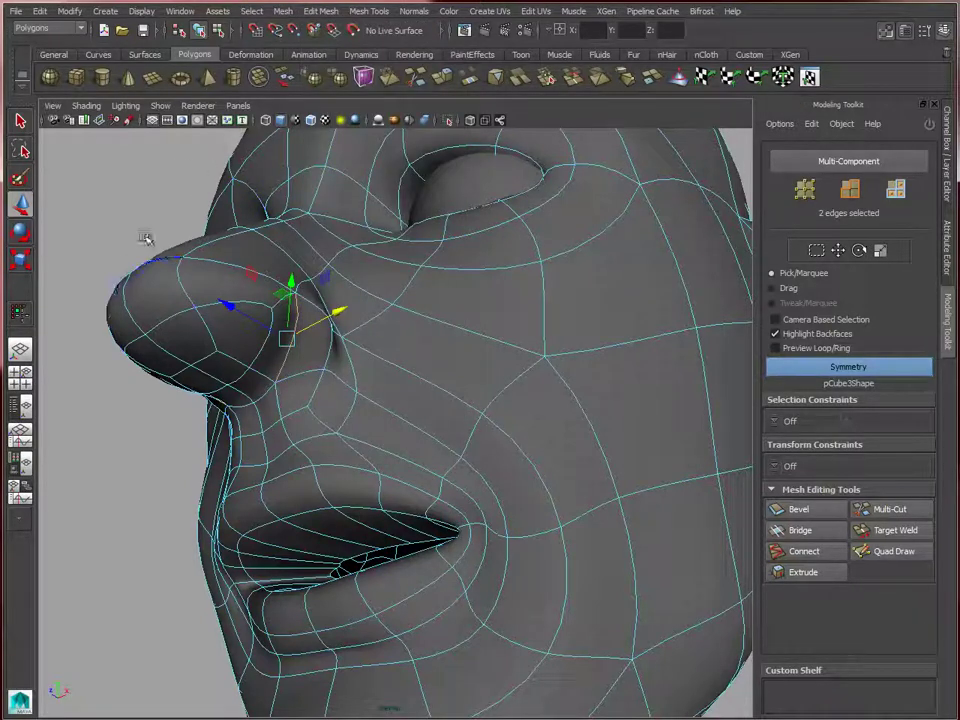
key("ctrl+alt+Right")
key("ctrl+alt+Right")
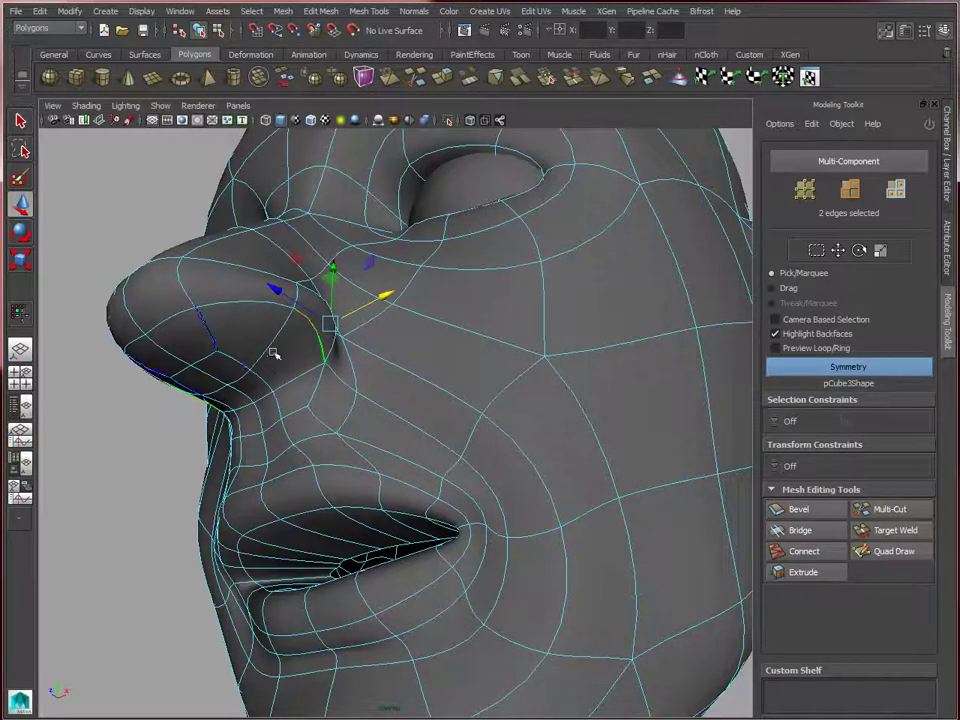
In vertex mode, reposition the mirrored vertices around the spun edges on the nose wings and underside.
left_click_drag(360, 392, 296, 317, "alt")
right_click(304, 334)
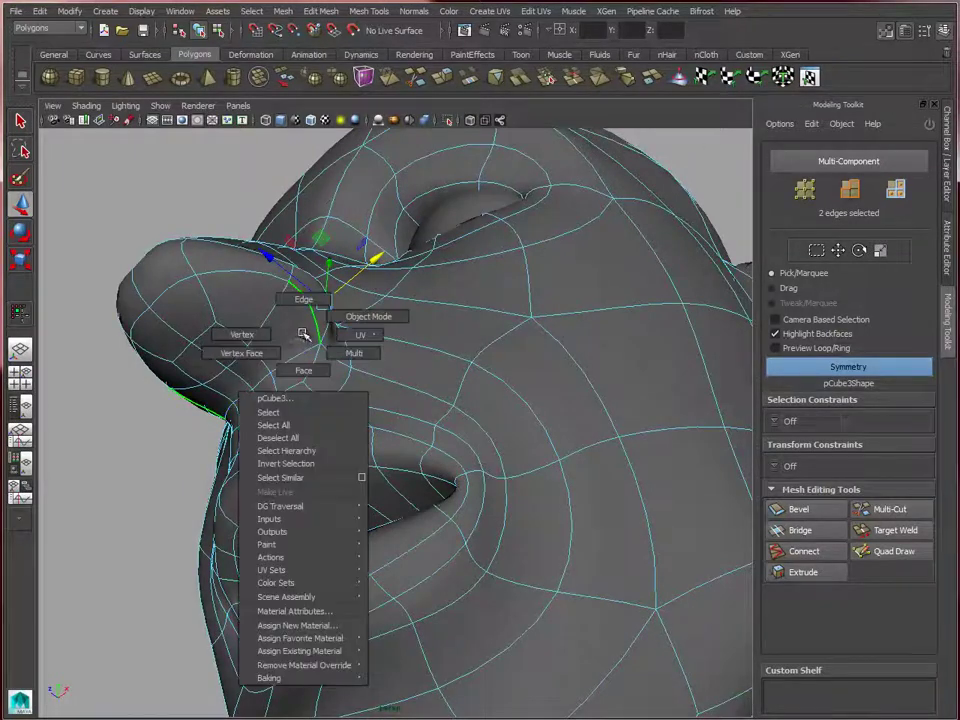
left_click(262, 336)
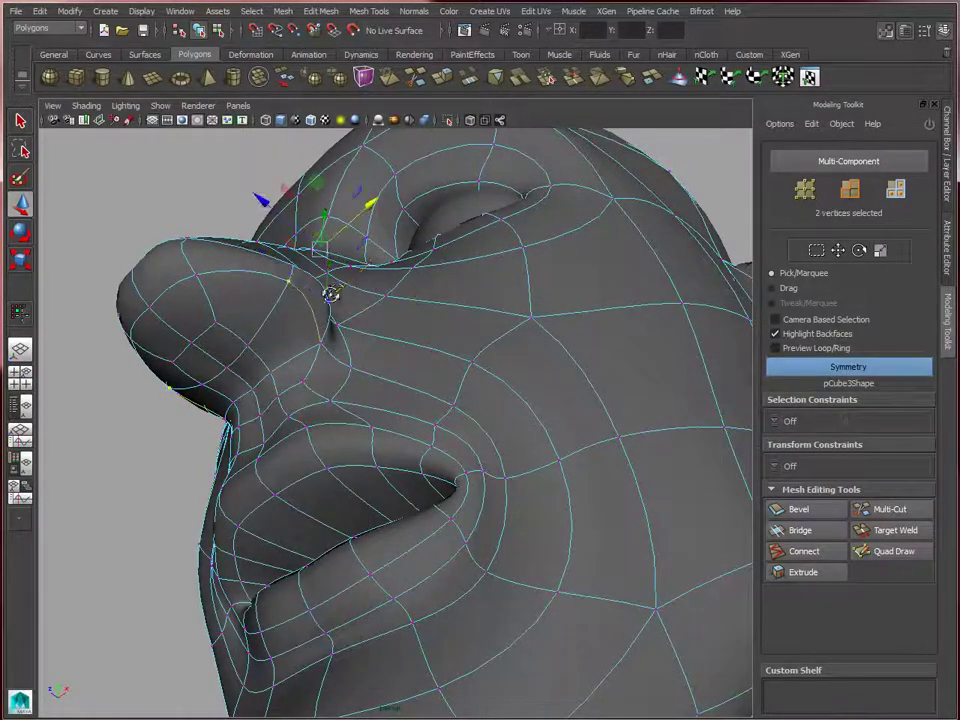
left_click_drag(332, 288, 204, 355, "alt")
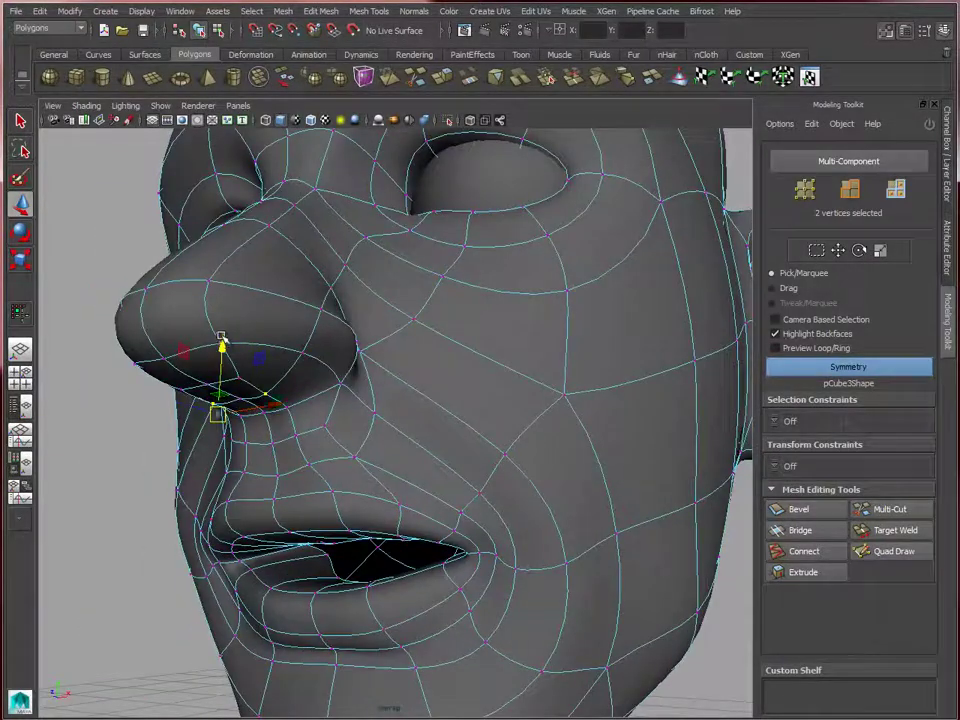
left_click_drag(303, 344, 284, 410, "alt")
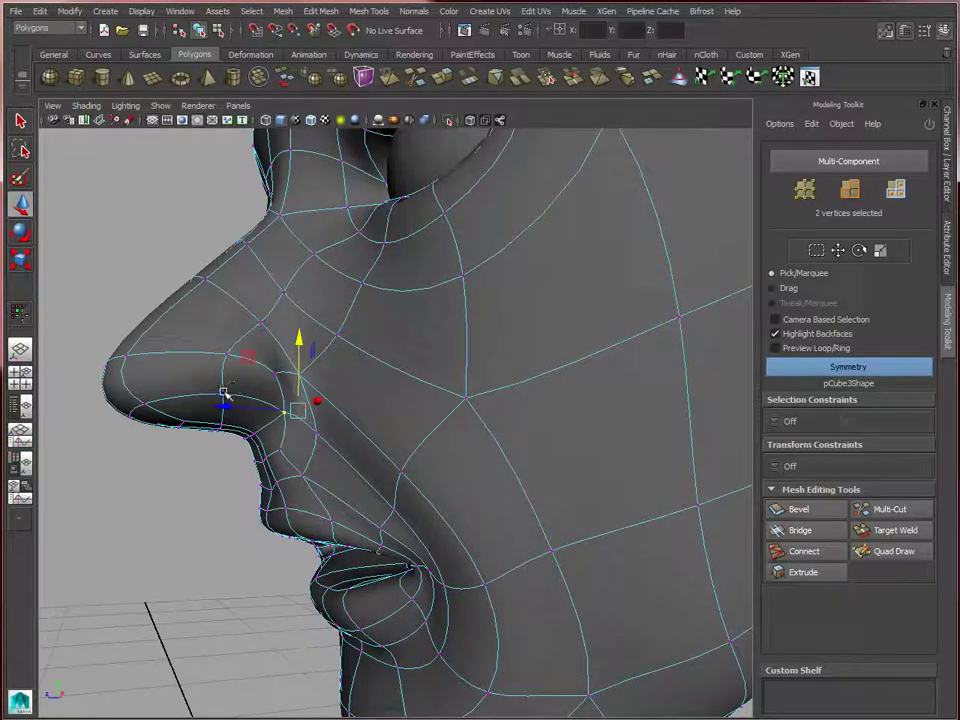
Select two adjoining nostril faces on each side of the nose's underside, and drop the selection by returning to object mode.
left_click_drag(226, 396, 381, 388, "alt")
left_click_drag(405, 348, 307, 257, "alt")
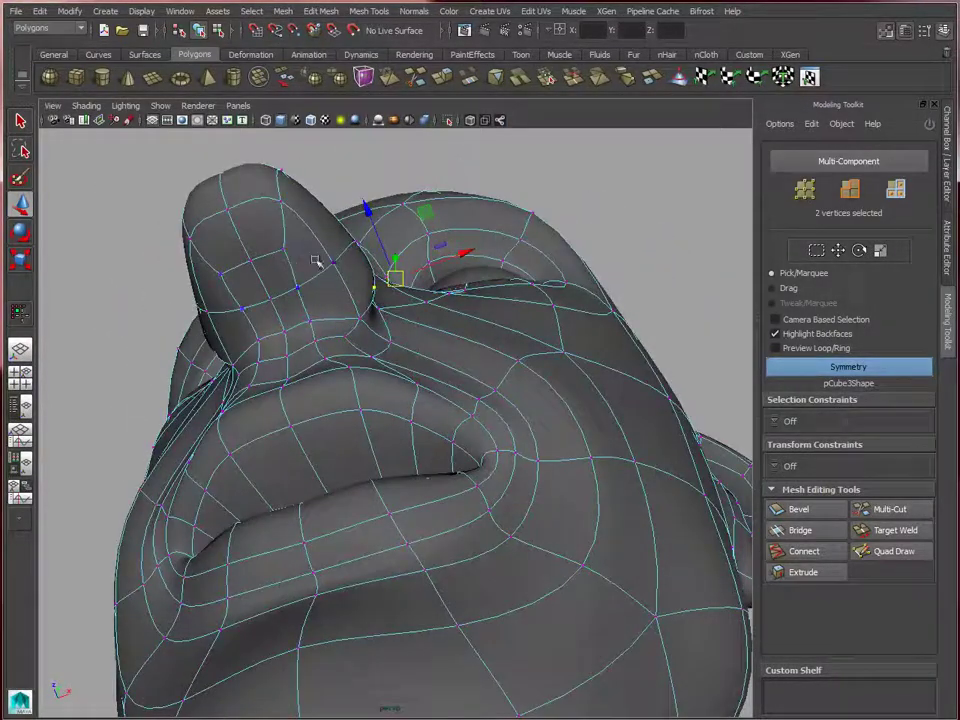
right_click_drag(307, 254, 322, 292)
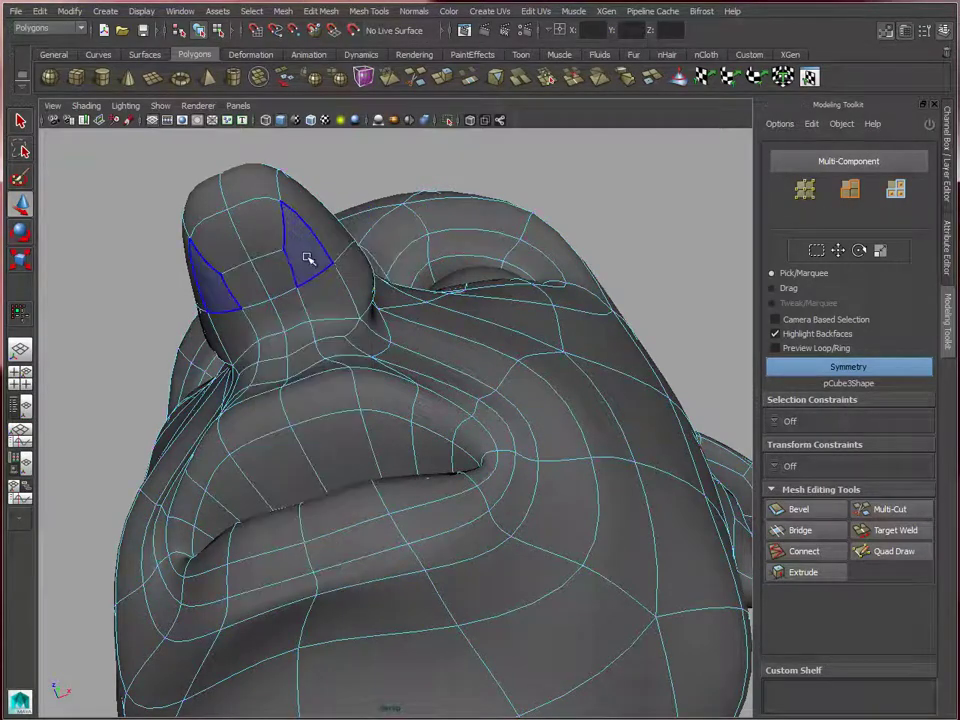
left_click(307, 257)
left_click(333, 298, "shift")
left_click_drag(333, 298, 193, 253, "alt")
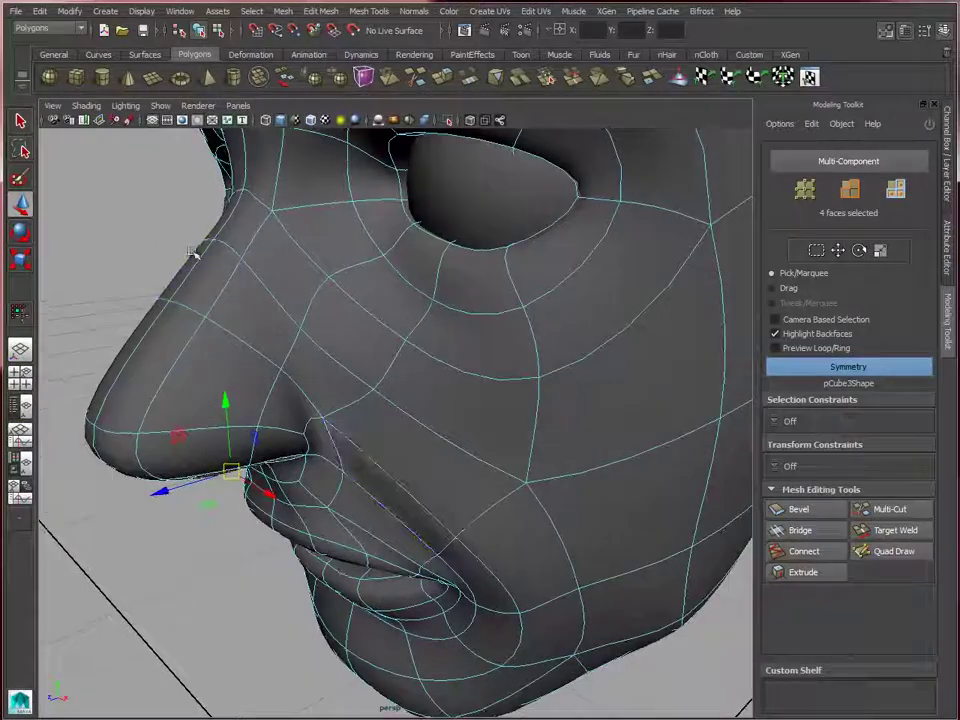
right_click_drag(267, 303, 319, 296)
left_click_drag(319, 296, 364, 435, "alt")
left_click(386, 431)
scroll(448, 364, "up", 5)
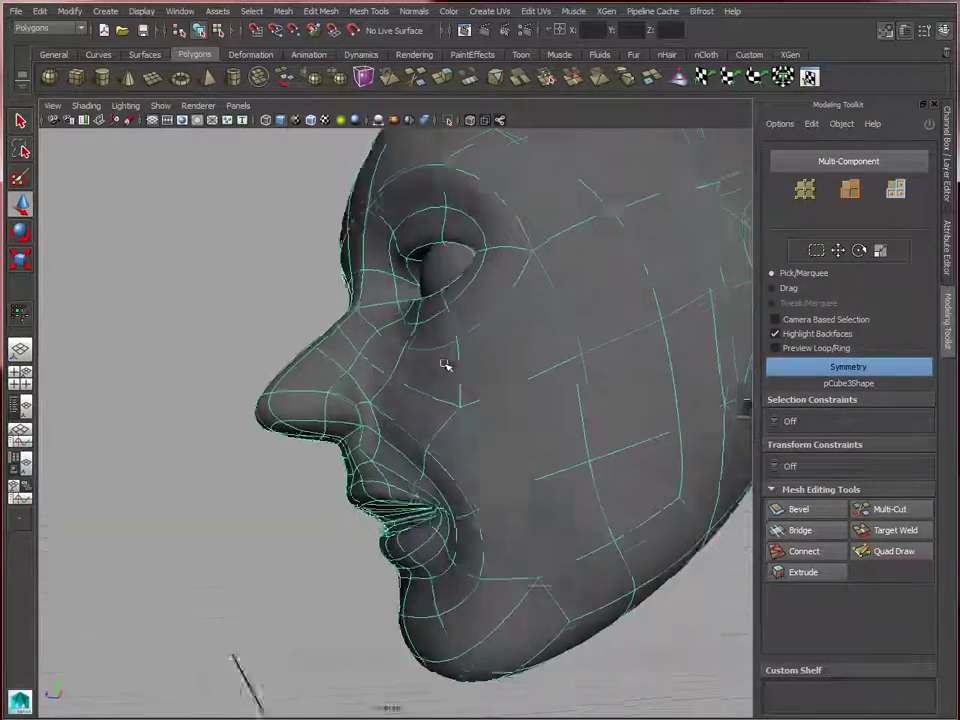
Return to vertex mode, reposition the mirrored vertices at the outer rear of the nose wings, and clear the selection.
right_click(288, 424)
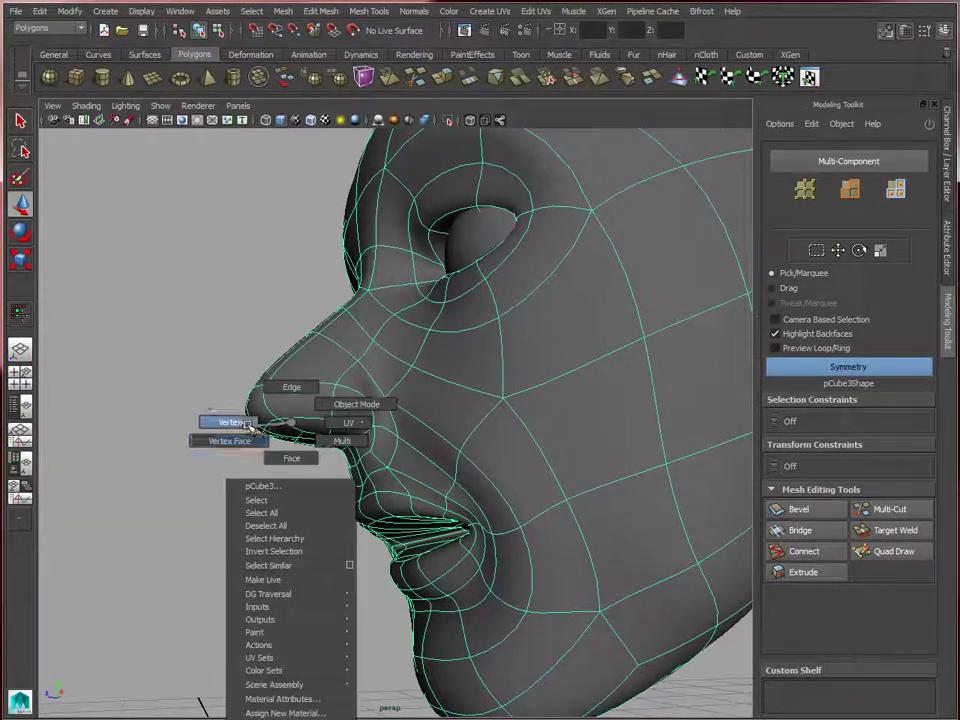
right_click_drag(291, 387, 291, 386)
left_click_drag(347, 422, 390, 395, "alt")
right_click(316, 383)
left_click(266, 376)
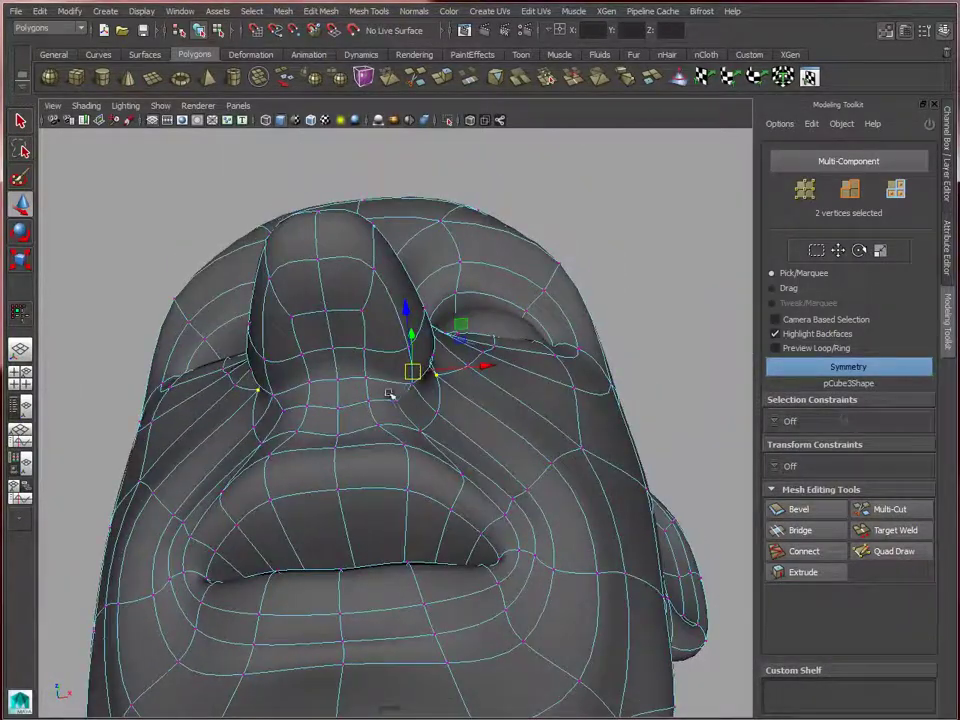
left_click(163, 203)
Return the head to object mode and examine its overall shape in profile and three-quarter view.
scroll(364, 334, "down", 4)
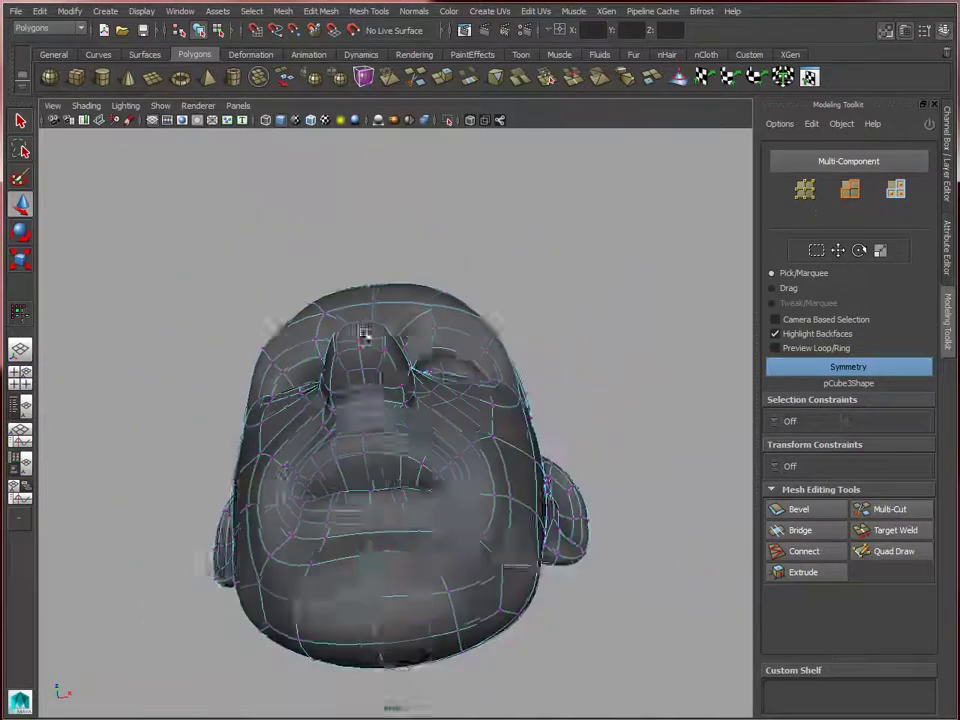
left_click_drag(364, 334, 298, 437, "alt")
left_click(456, 385)
left_click(244, 291)
right_click(434, 434)
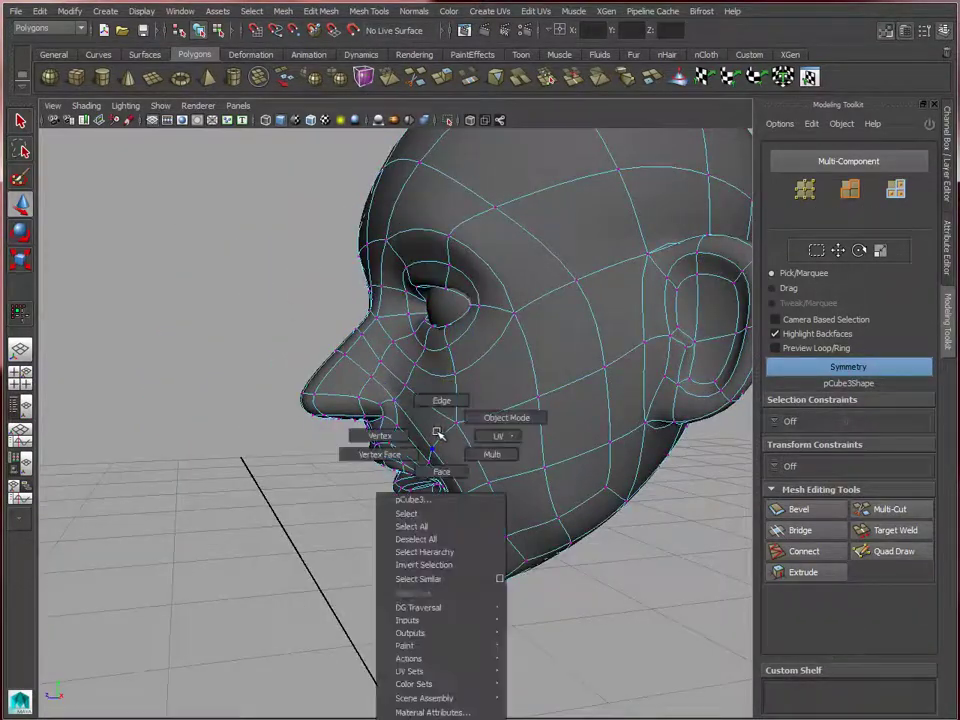
right_click_drag(489, 417, 492, 418)
left_click_drag(484, 454, 529, 437, "alt")
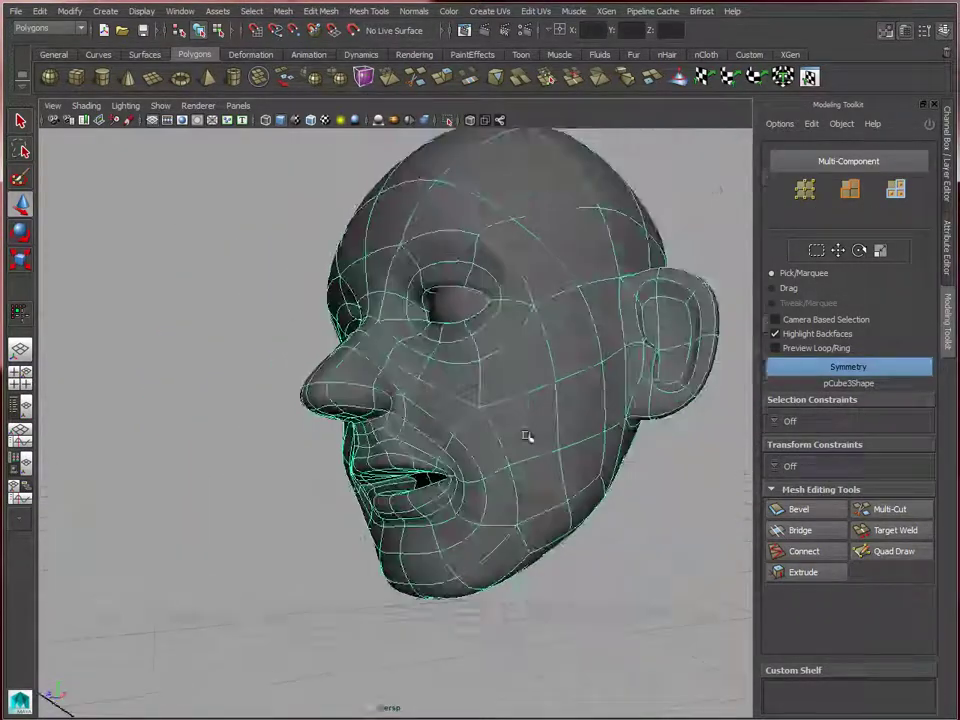
Examine the cheek topology between the eye, mouth corner and jaw, highlighting the mirrored pole vertices and the surrounding edges.
left_click(312, 532)
left_click_drag(371, 521, 491, 450, "alt")
left_click(479, 438)
scroll(478, 439, "up", 3)
middle_click_drag(491, 450, 483, 460, "alt")
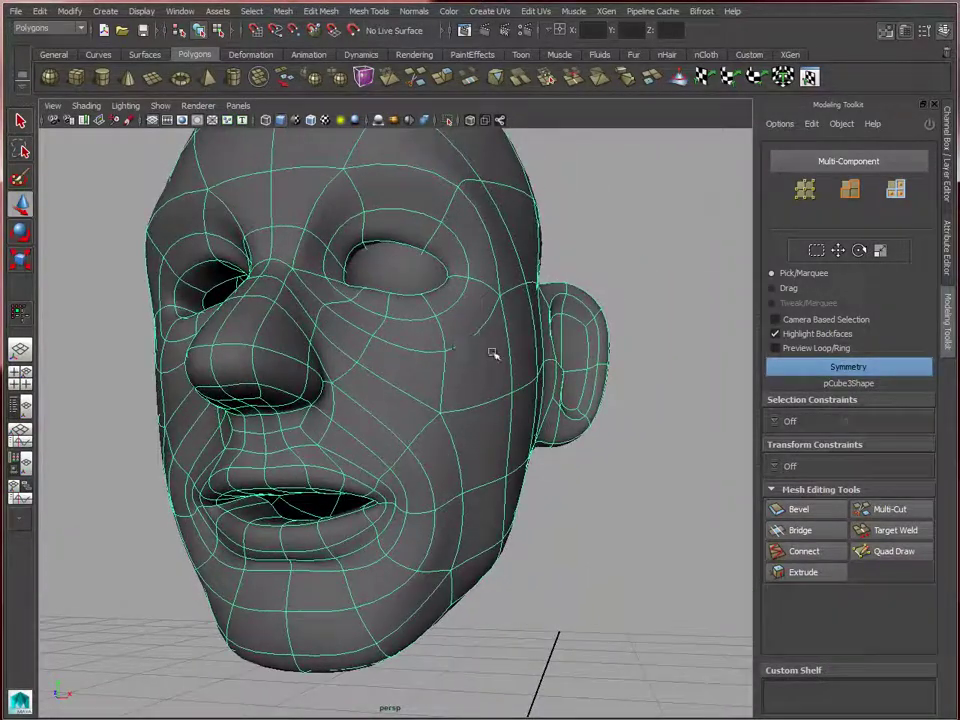
left_click_drag(494, 403, 412, 416, "alt")
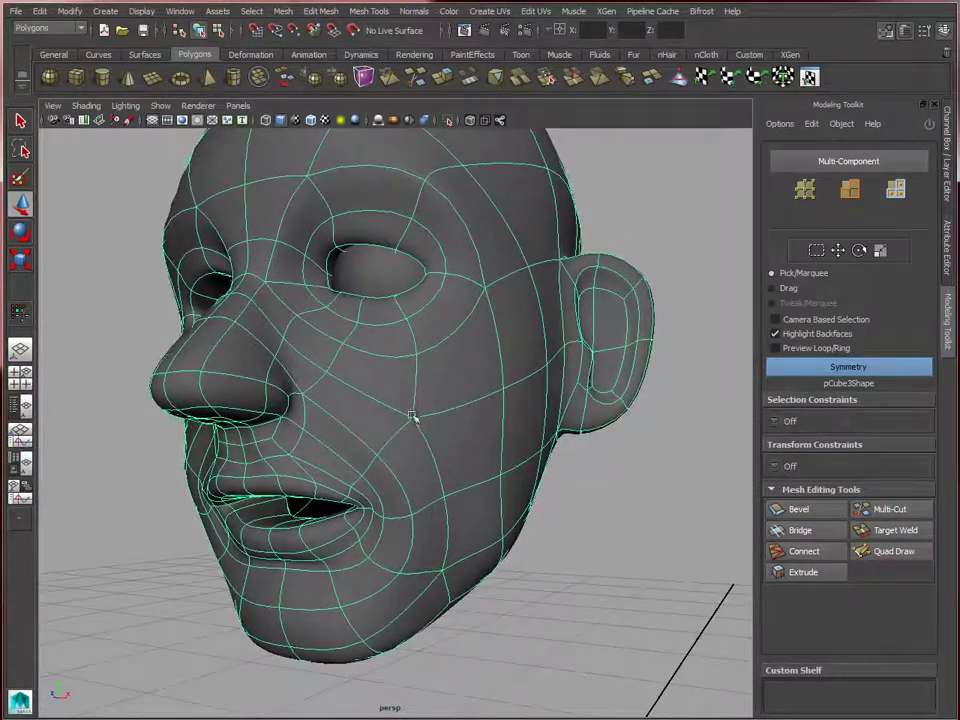
right_click_drag(415, 420, 349, 418)
left_click(414, 421)
left_click_drag(414, 421, 462, 376, "alt")
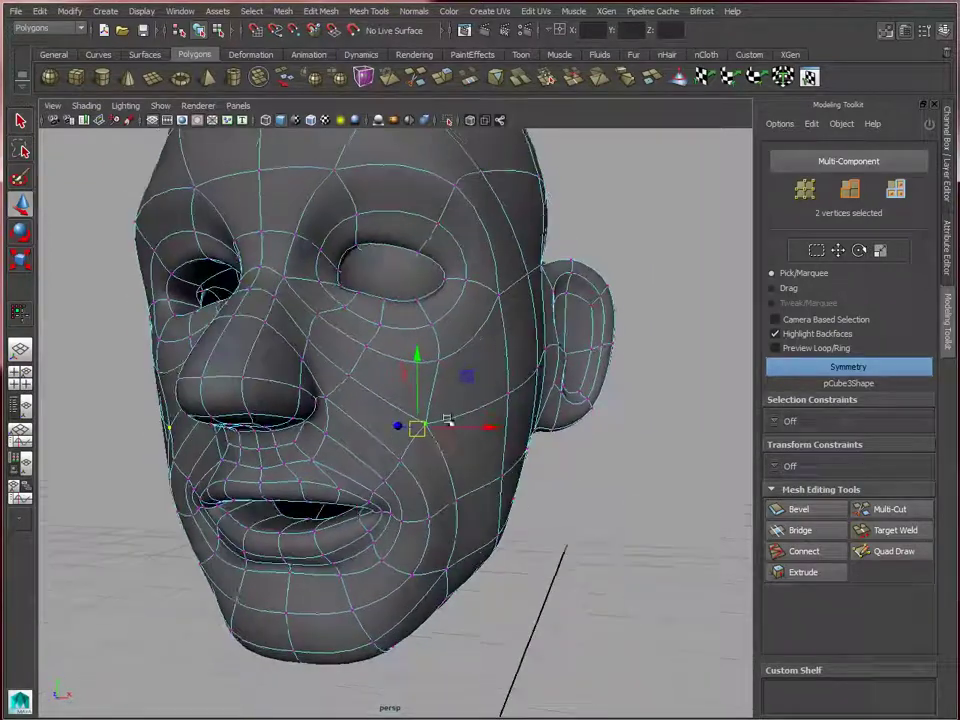
right_click(450, 368)
right_click_drag(452, 380, 454, 332)
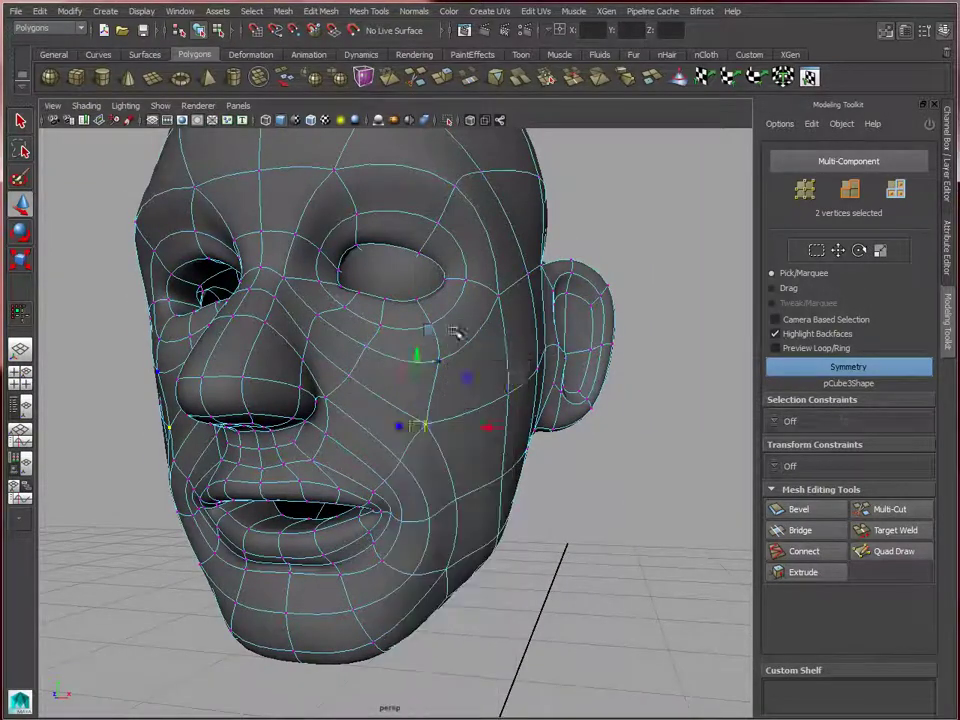
left_click_drag(490, 342, 455, 376, "alt")
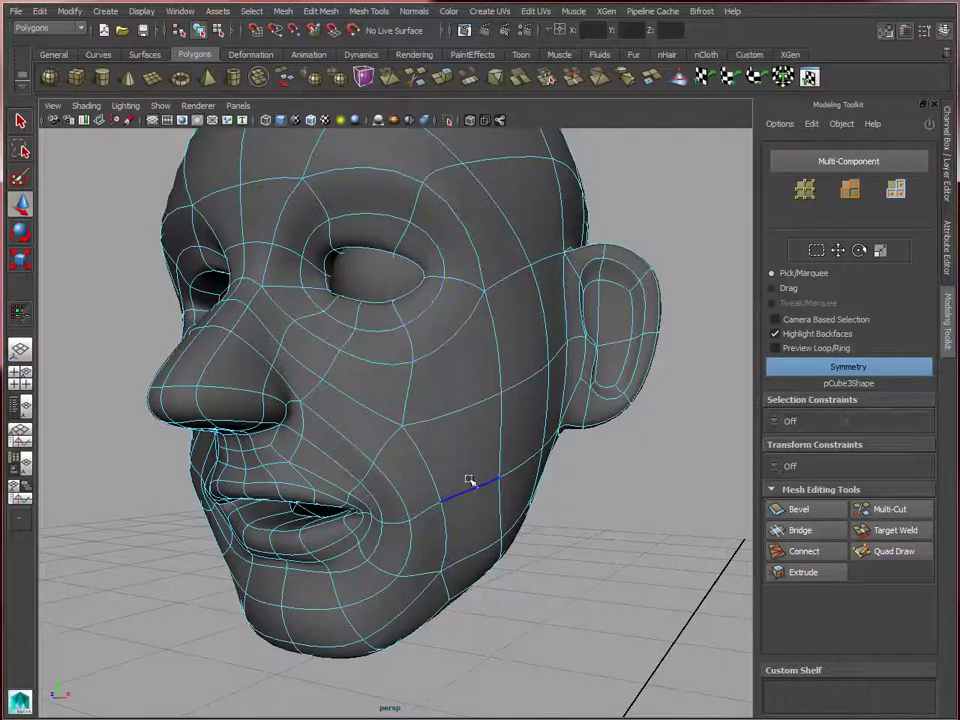
left_click_drag(469, 481, 421, 362, "alt")
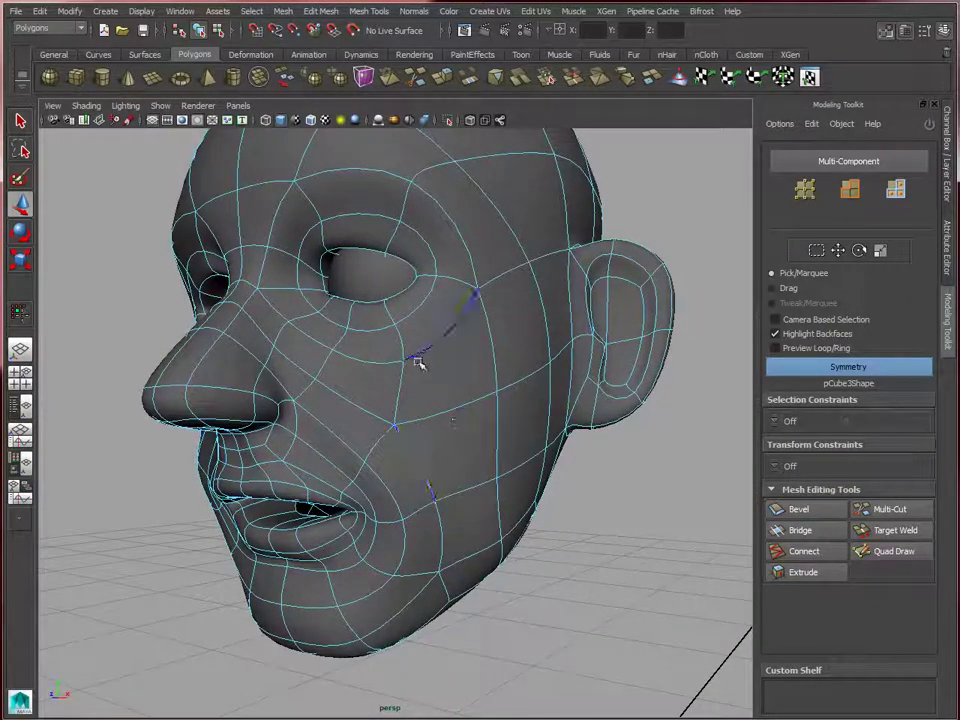
left_click_drag(412, 505, 452, 378, "alt")
With smooth preview off, Multi-Cut mirrored edges from the lower eye ring through the neighbouring diagonal edge down to the cheek pole vertex.
left_click(889, 510)
key("1")
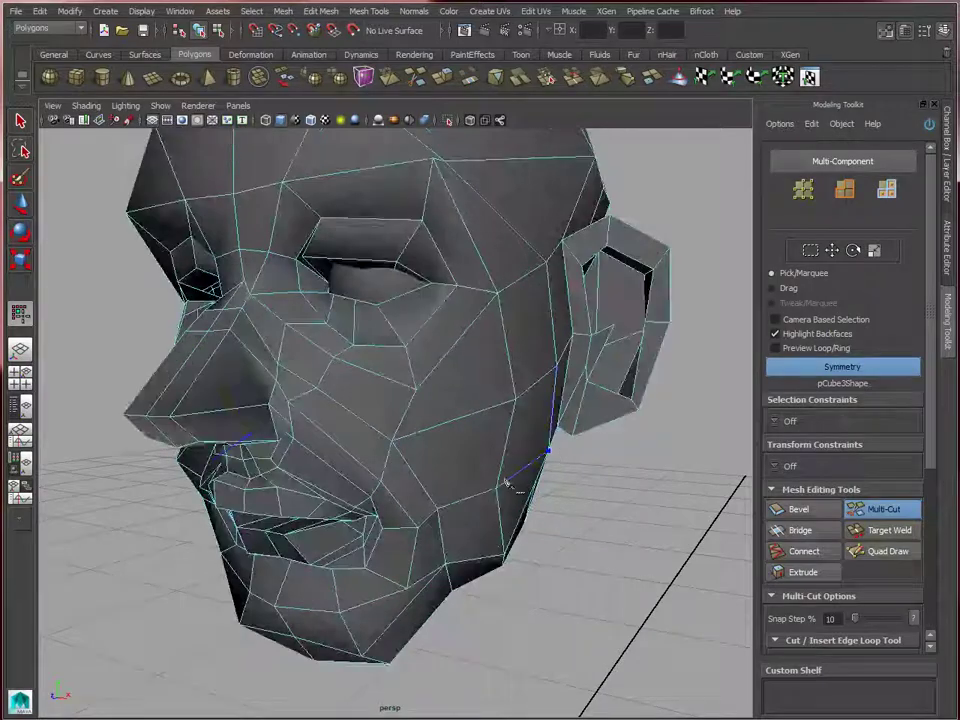
left_click_drag(480, 488, 450, 364, "alt")
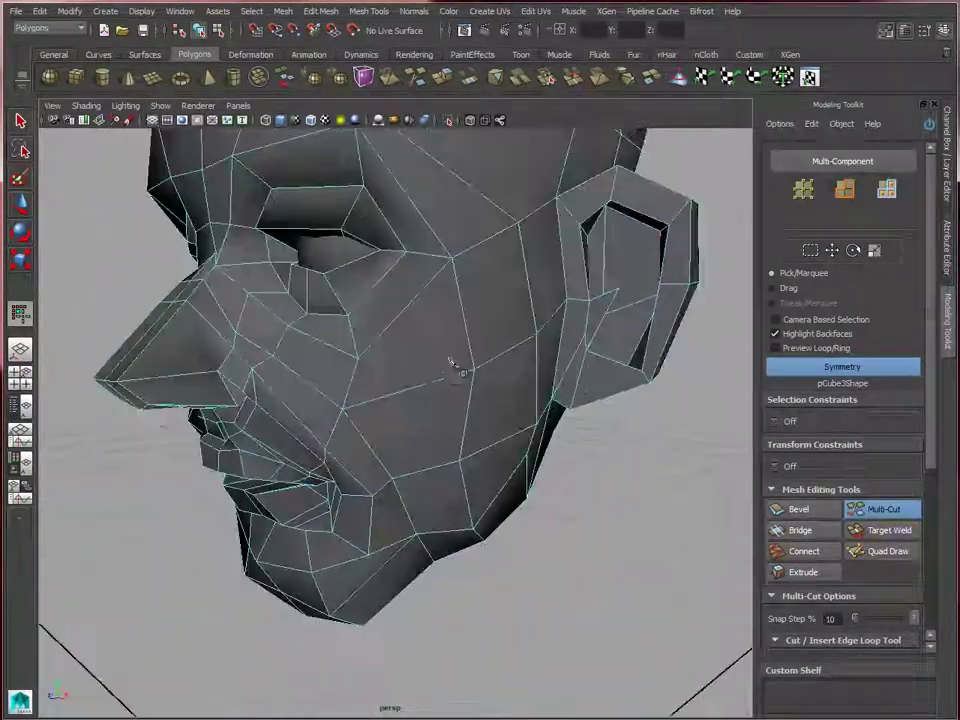
left_click(348, 315)
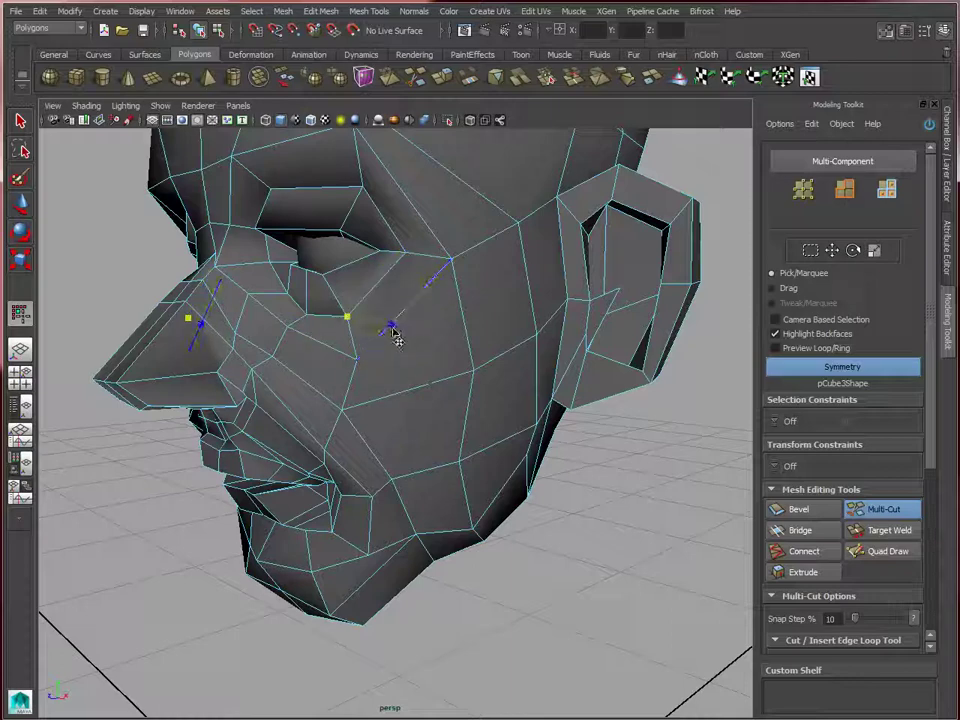
left_click_drag(425, 377, 386, 388, "alt")
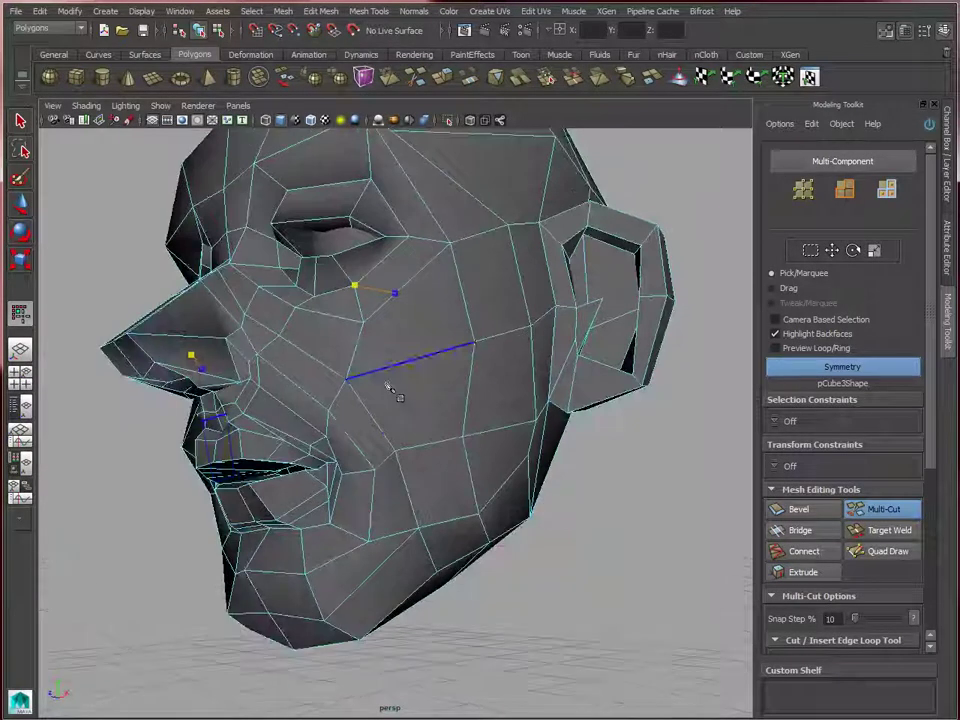
right_click(318, 426)
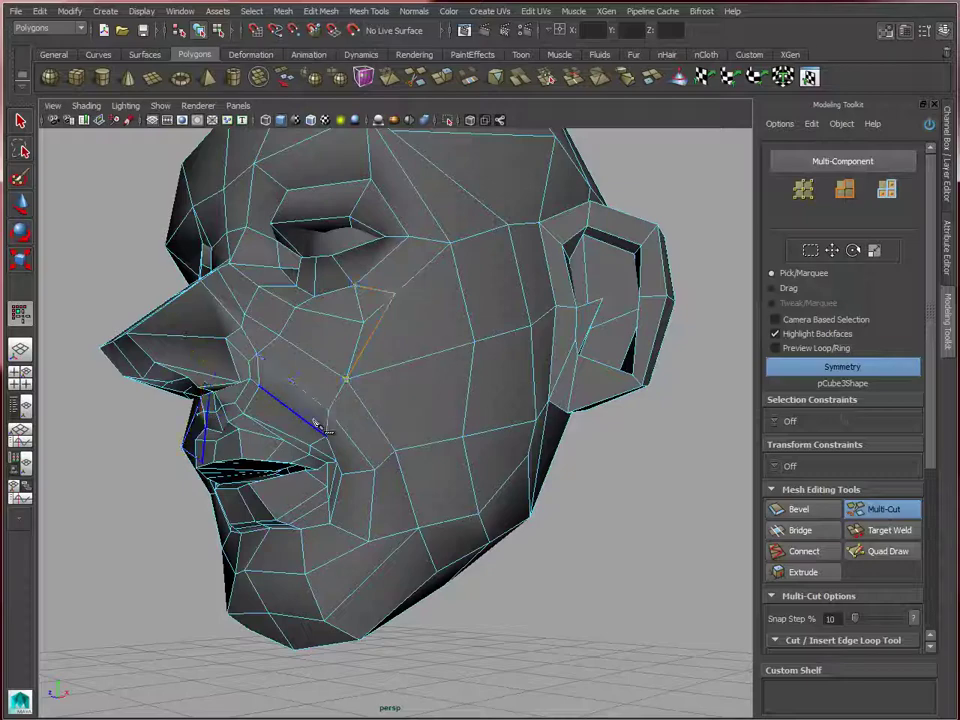
left_click_drag(388, 356, 424, 400, "alt")
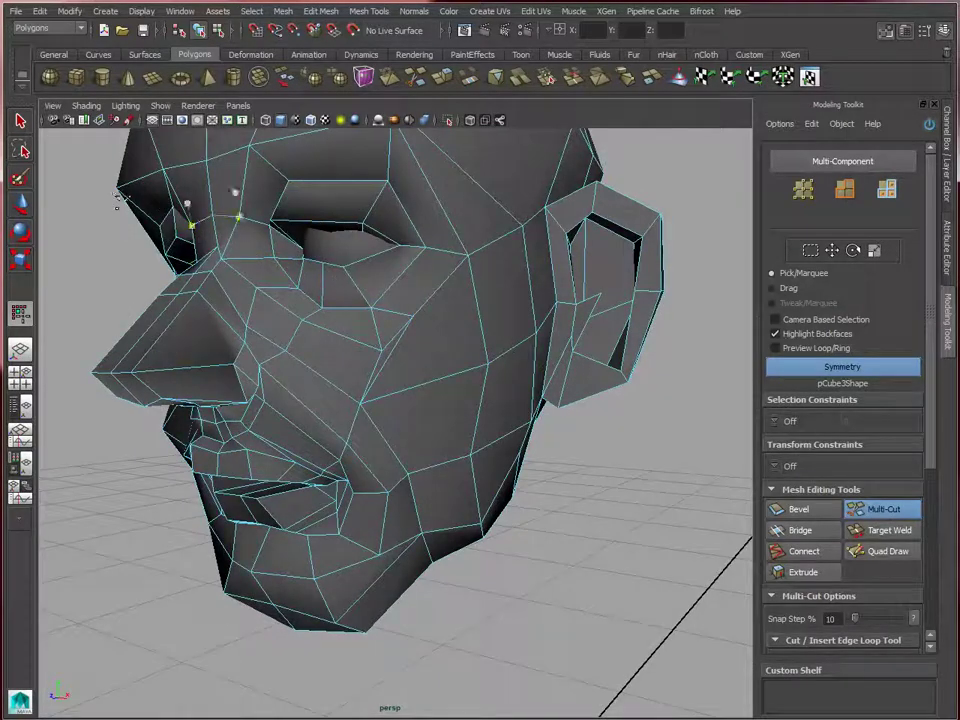
Move the mirrored cheek vertices beside the new cut toward the nose, and shift the cut's outer corner vertices down the cheek.
left_click(22, 121)
right_click_drag(355, 369, 322, 355, "alt")
left_click(378, 360)
key("w")
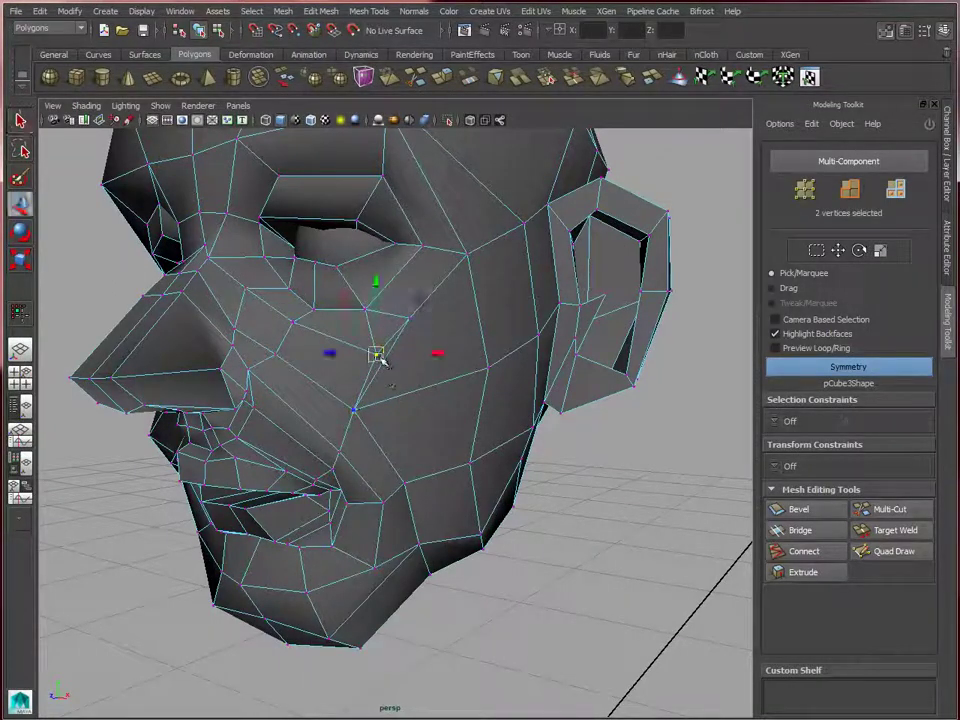
left_click_drag(379, 358, 333, 351)
left_click(410, 318)
left_click_drag(441, 345, 482, 332, "alt")
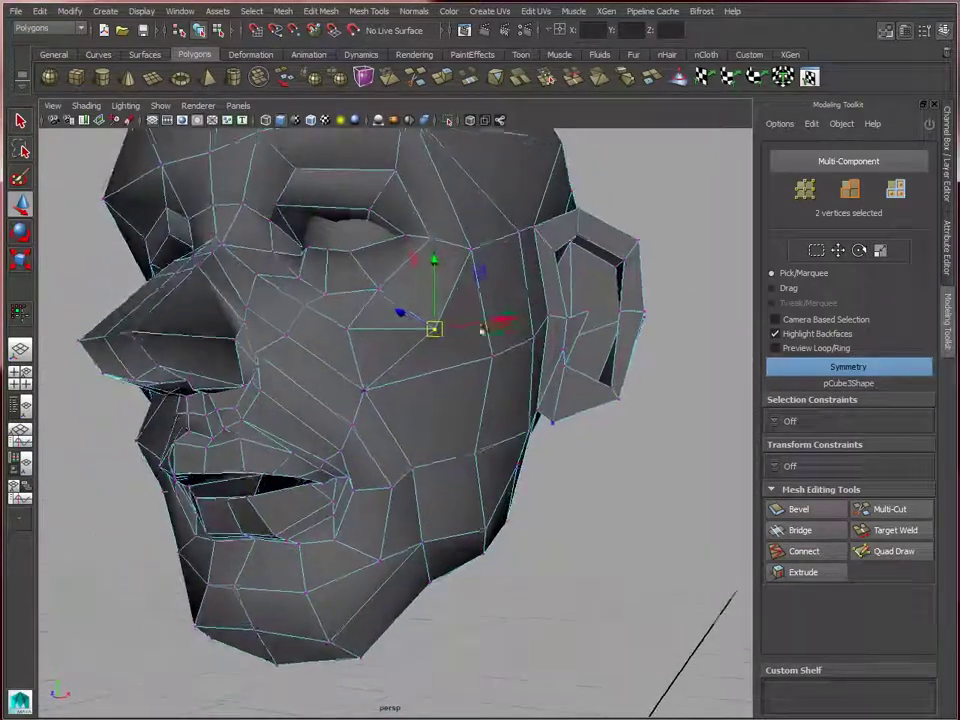
Delete the mirrored edge joining the two repositioned cheek vertices, and return the head to smooth preview.
right_click_drag(386, 351, 382, 306)
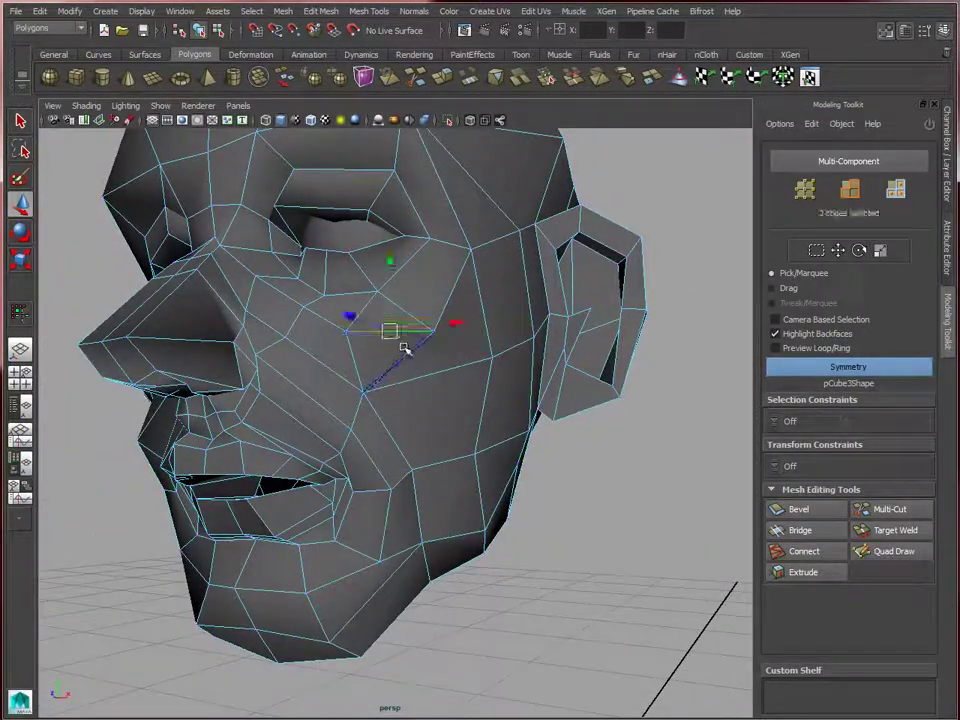
key("Delete")
left_click_drag(465, 352, 428, 380, "alt")
key("3")
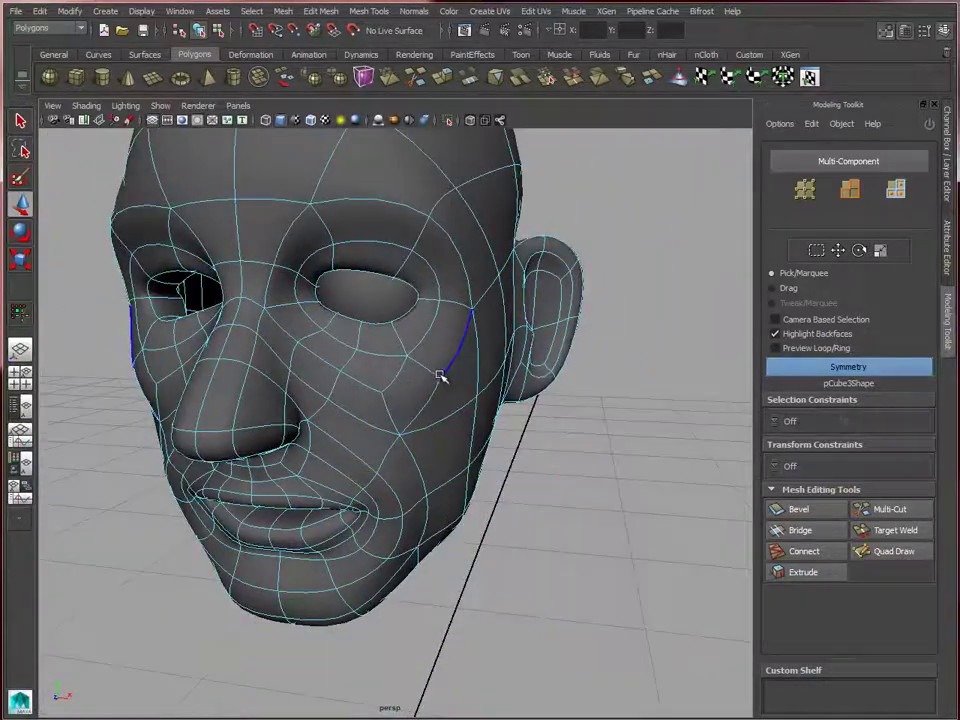
In vertex mode, adjust the mirrored outer corner vertices of the new cheek cut on the smoothed head.
right_click_drag(439, 376, 386, 376)
left_click(440, 376)
left_click_drag(440, 376, 466, 393, "alt")
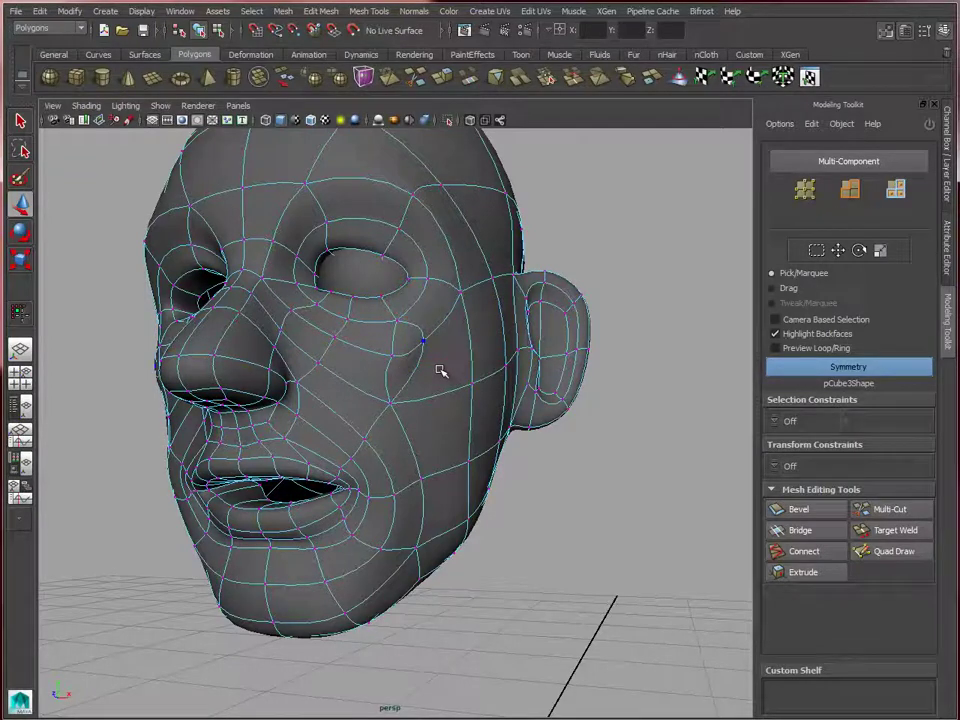
left_click_drag(434, 393, 638, 462, "alt")
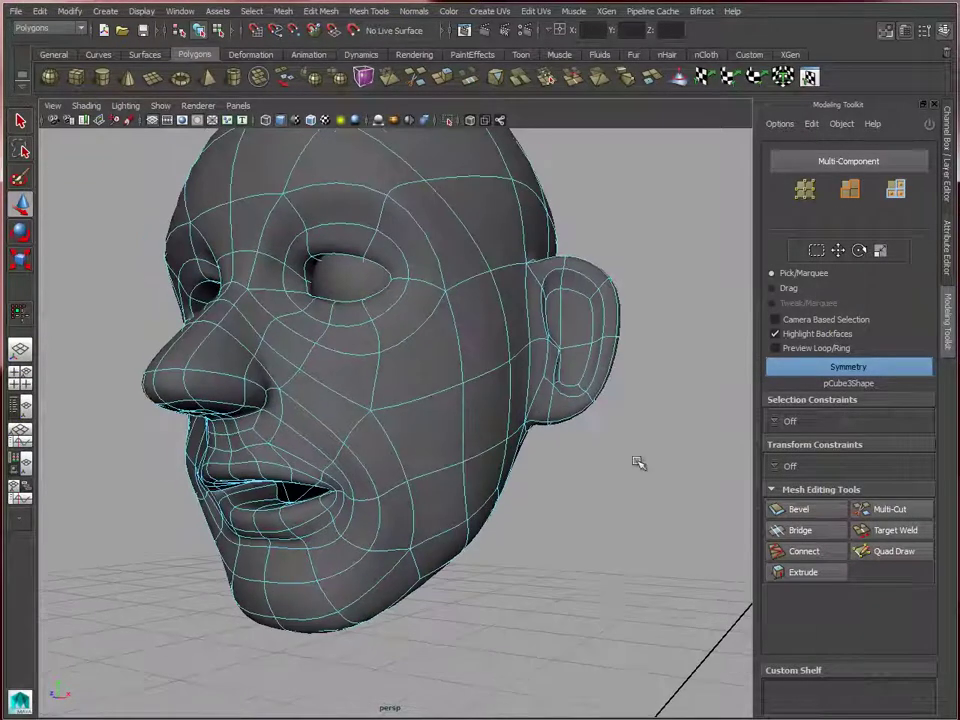
Multi-Cut mirrored edges from the vertex below the eye ring through the cheek's horizontal edge to the lower cheek vertex.
left_click(888, 513)
mouse_move(398, 398)
left_mouse_down("alt")
mouse_move(436, 388)
mouse_move(440, 356)
mouse_move(534, 377)
mouse_move(400, 380)
left_mouse_up("alt")
left_click(404, 366)
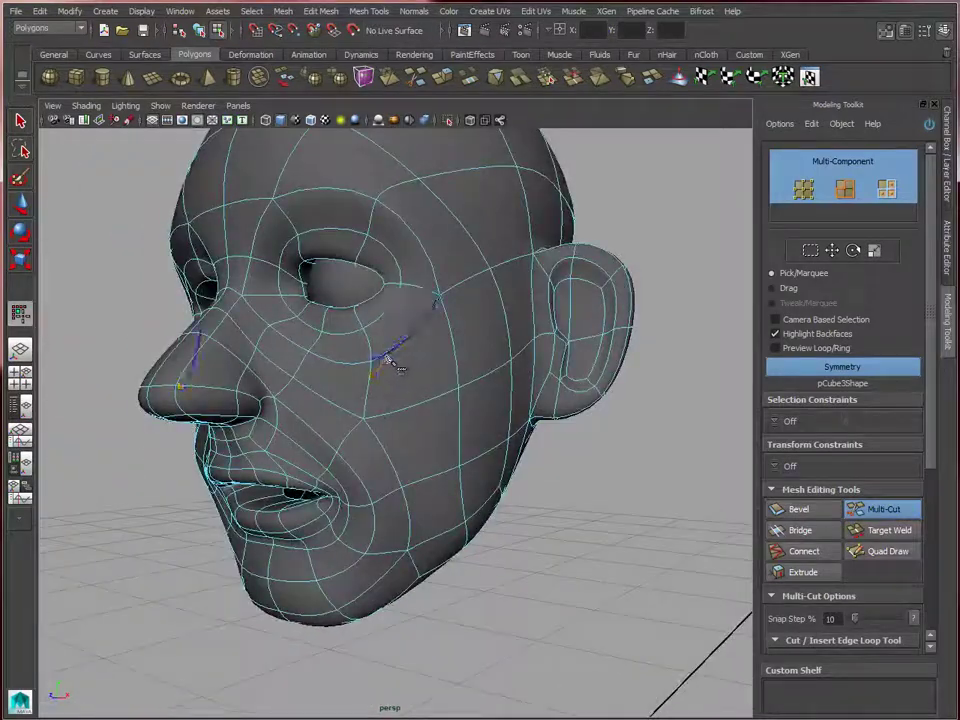
key("1")
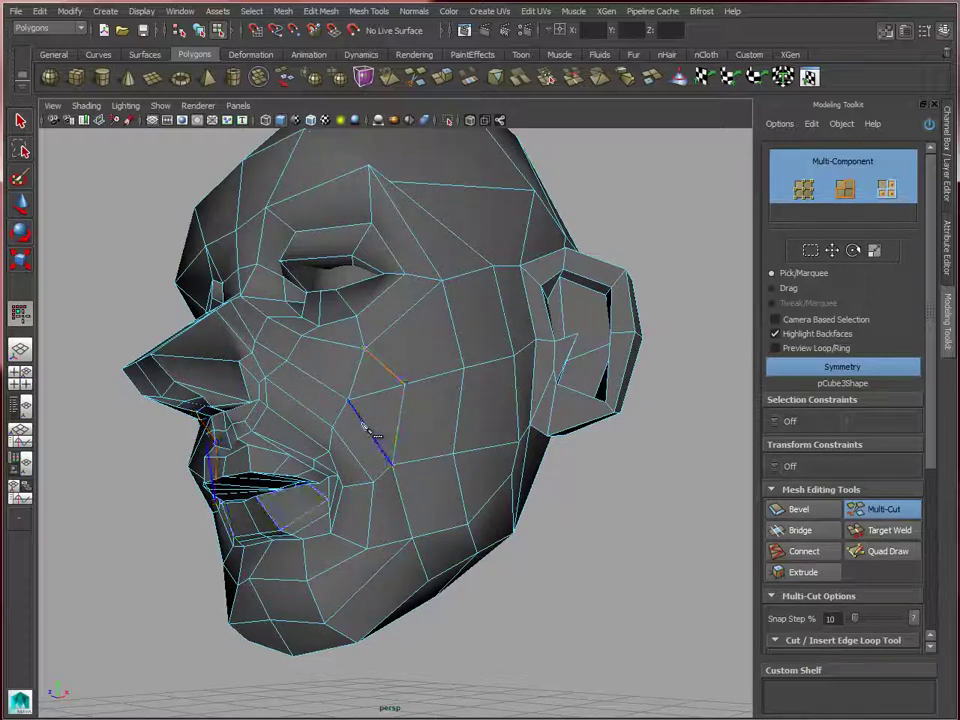
left_click_drag(378, 395, 258, 284, "alt")
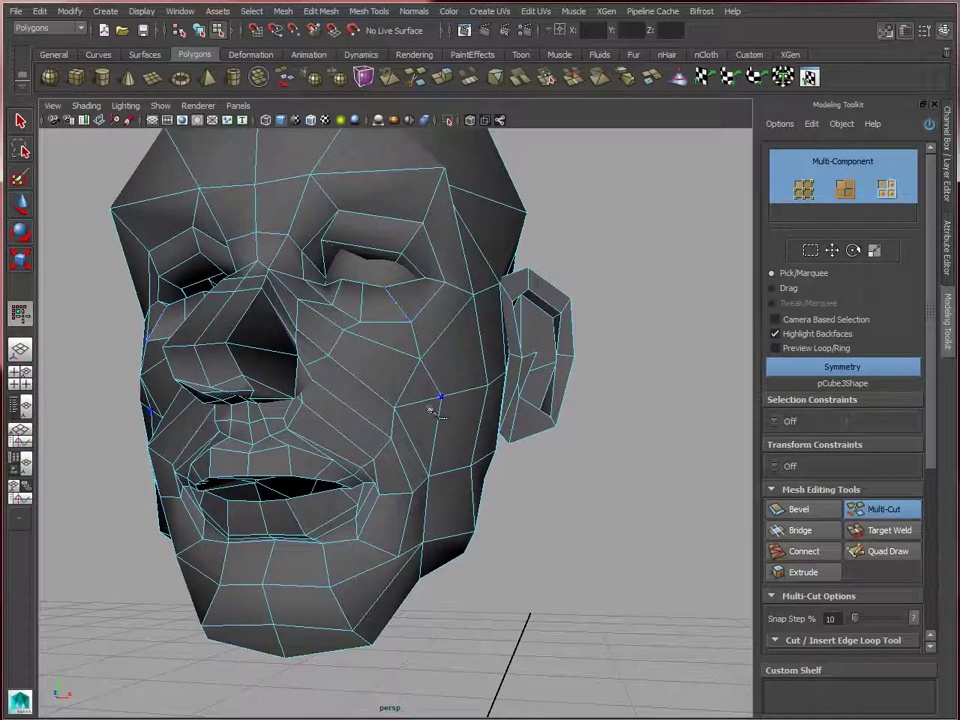
Delete the mirrored edge between the cheek pole and the newly cut vertex, and restore smooth preview.
right_click_drag(430, 418, 418, 380)
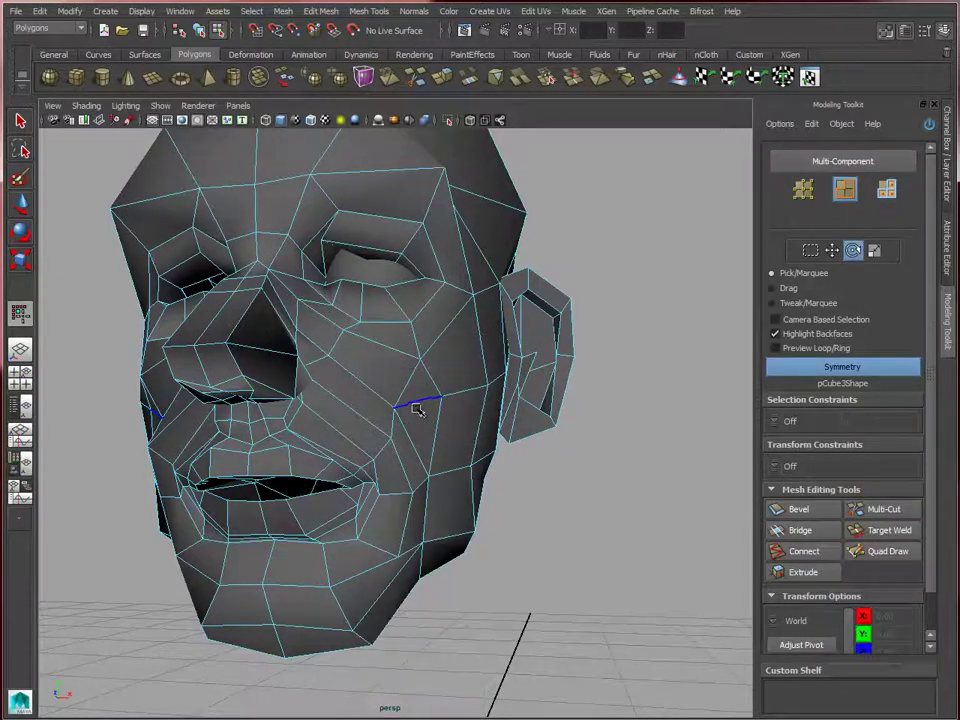
left_click(430, 347)
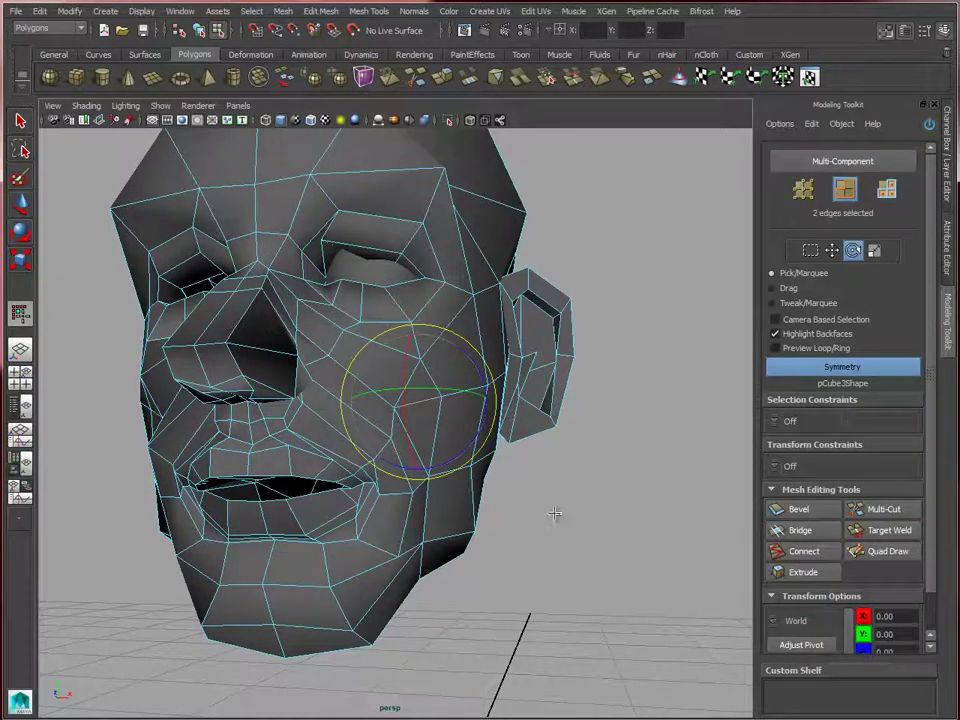
key("Delete")
left_click_drag(506, 469, 486, 472, "alt")
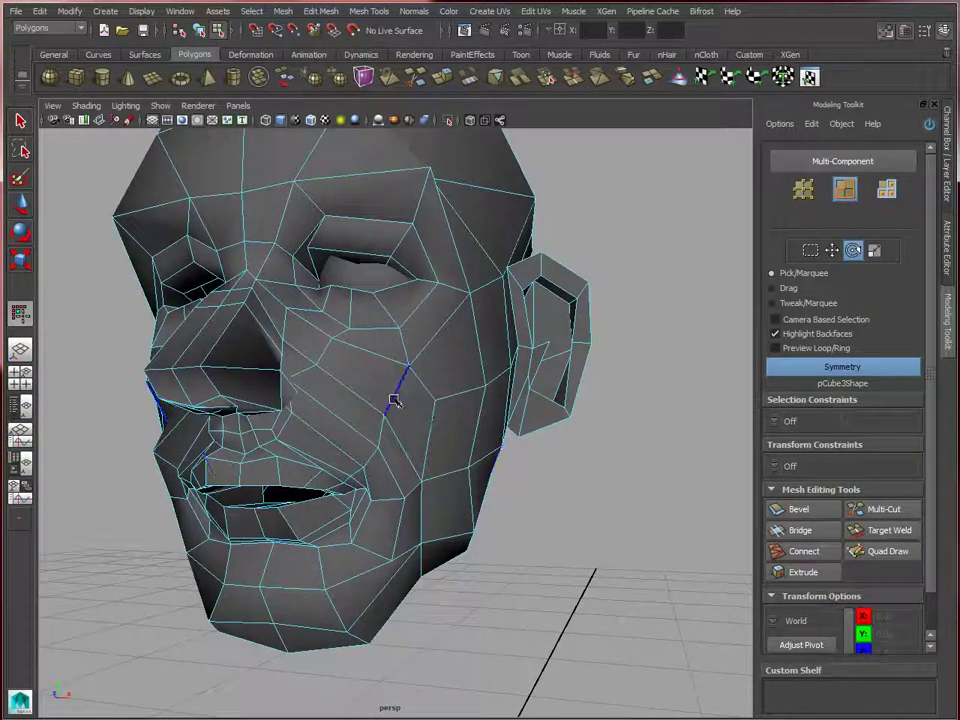
key("3")
Reposition the mirrored vertices around the new cheek cuts to even out the cheekbone, and return the head to object mode.
left_click_drag(405, 390, 455, 400, "alt")
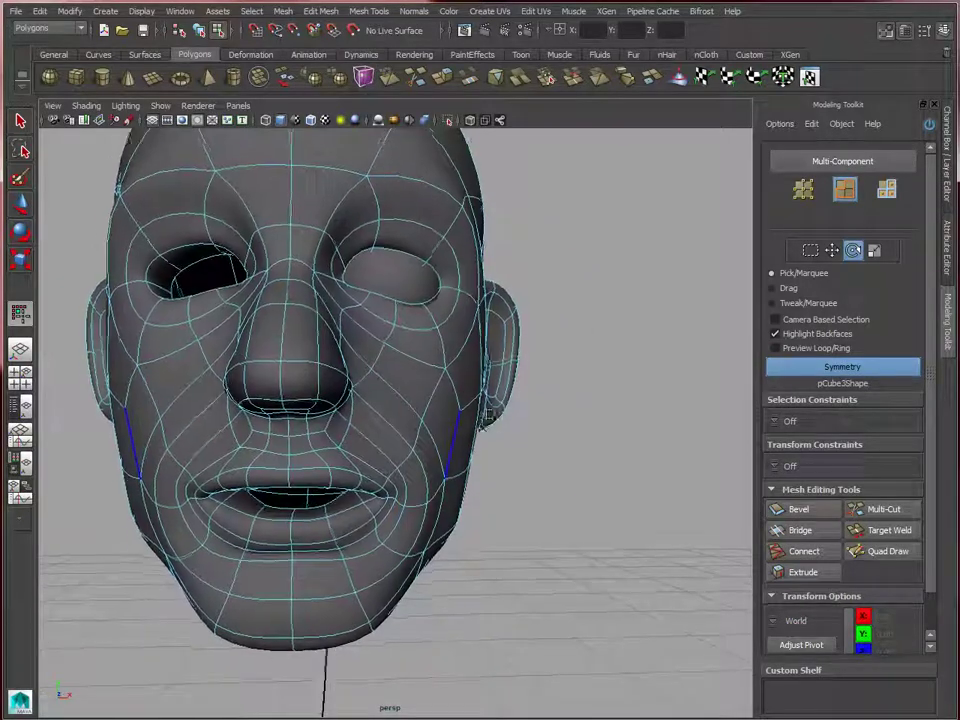
right_click_drag(455, 400, 392, 388)
left_click_drag(392, 388, 467, 420, "alt")
left_click(400, 410)
key("w")
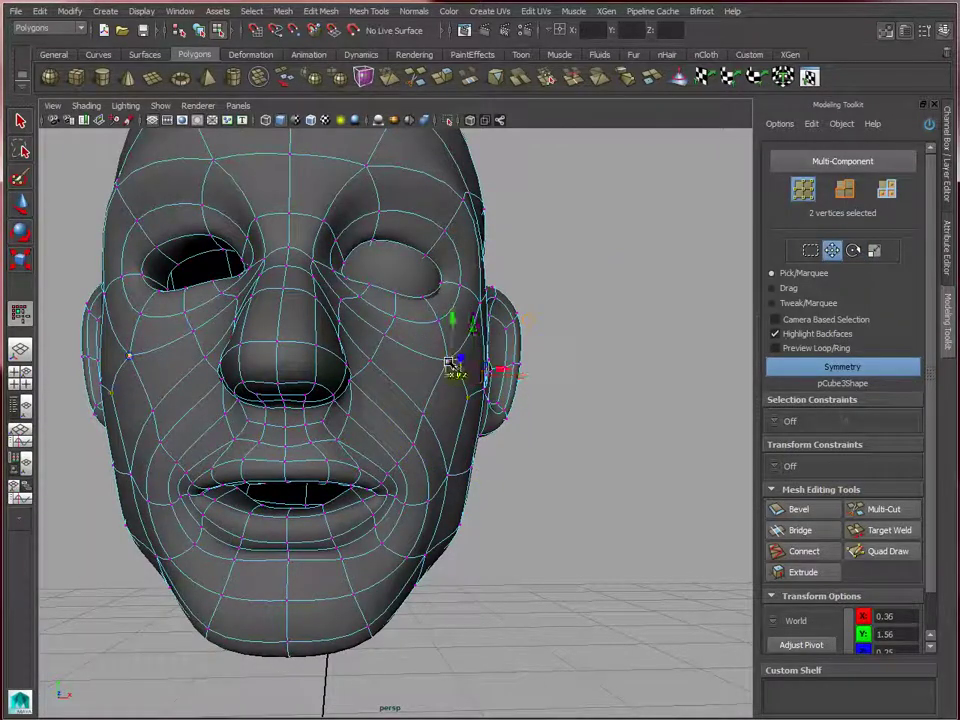
left_click_drag(452, 367, 420, 362)
left_click_drag(465, 401, 310, 436, "alt")
left_click_drag(390, 390, 508, 394, "alt")
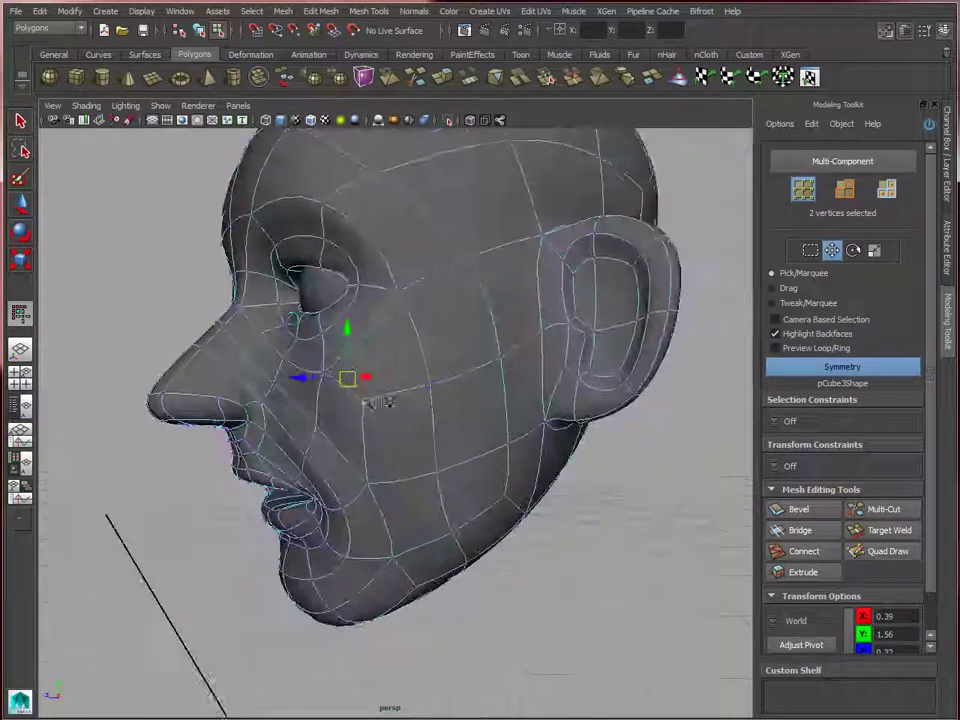
left_click_drag(428, 413, 445, 463, "alt")
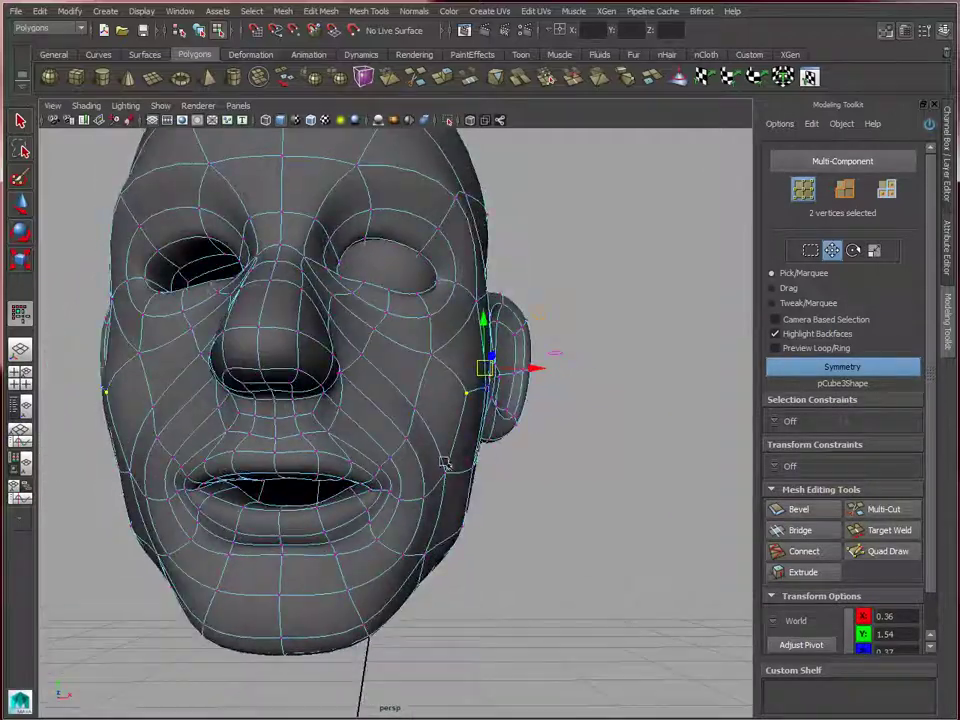
left_click_drag(444, 406, 437, 252)
right_click(437, 250)
left_click(484, 225)
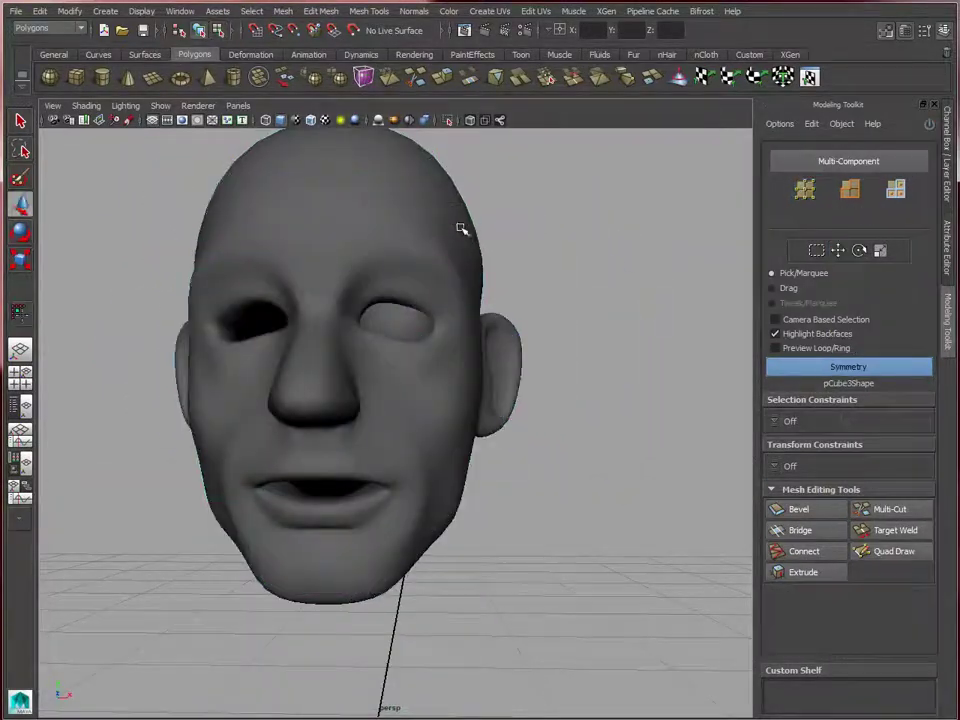
In face mode, select the four adjoining faces at the lower back of the head, two on each side of the centre line.
left_click_drag(580, 367, 458, 382, "alt")
right_click_drag(404, 383, 407, 420)
left_click(397, 353)
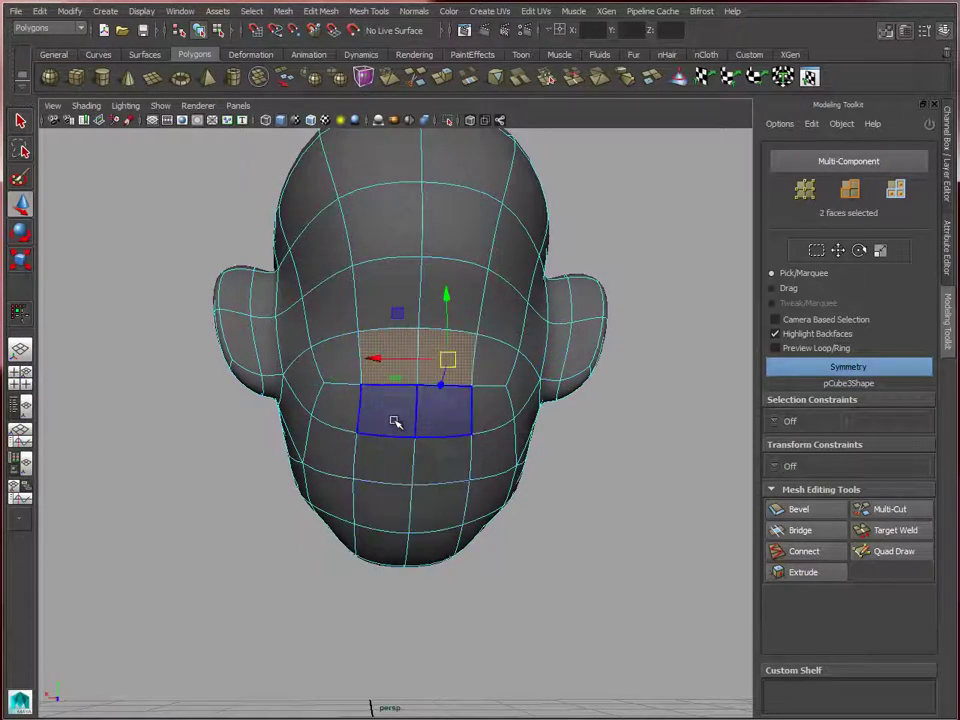
left_click_drag(421, 478, 499, 429, "alt")
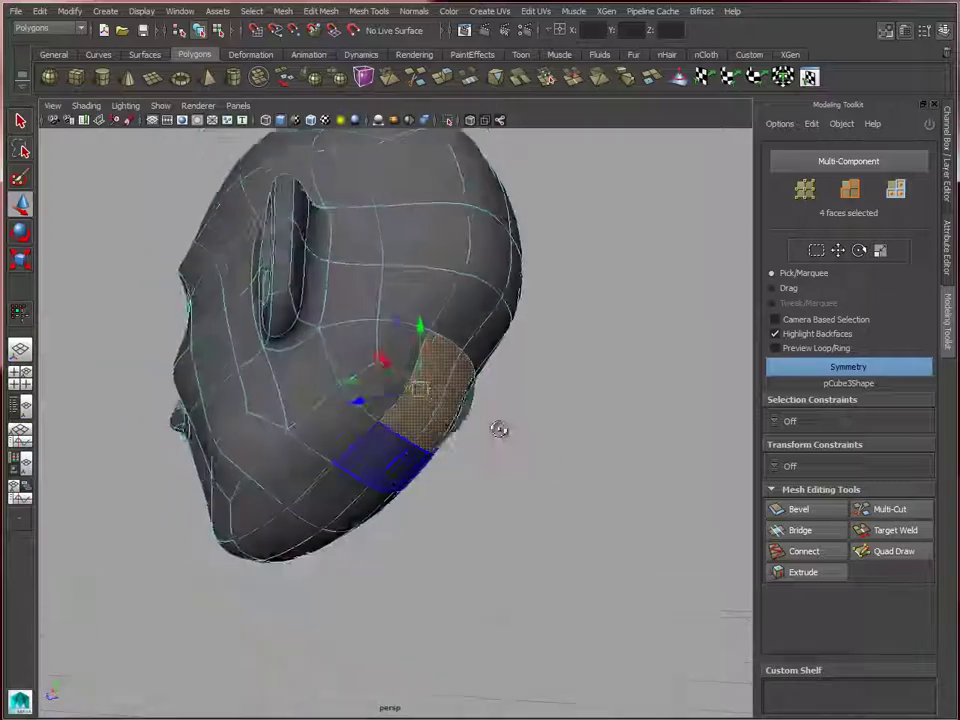
left_click_drag(440, 425, 392, 432, "alt")
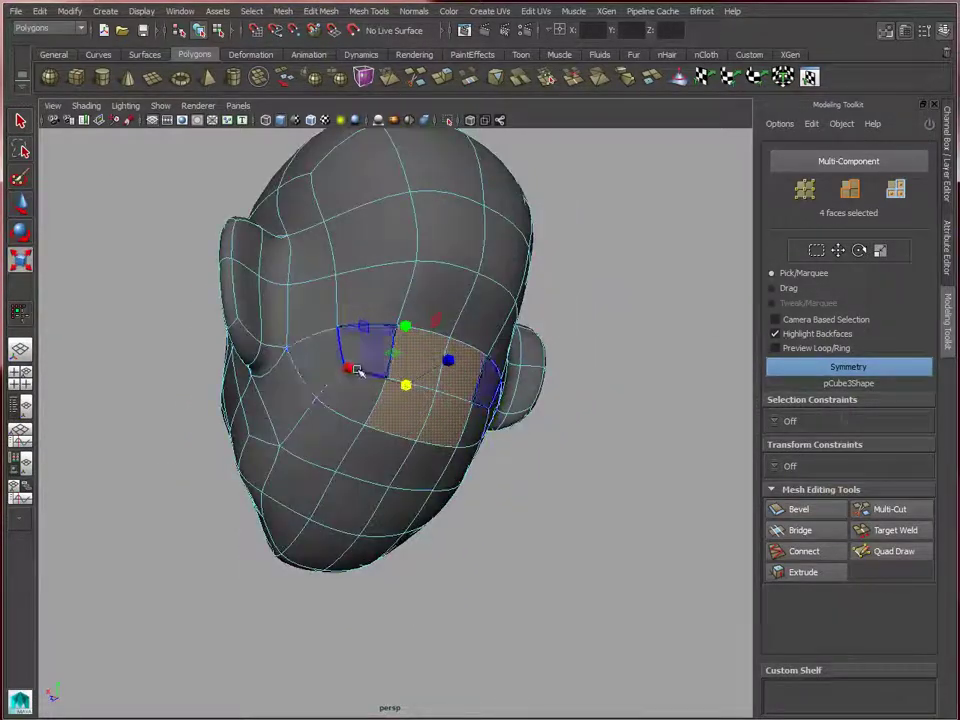
Extrude the four selected faces at the lower back of the head and pull them downward to start the neck.
left_click_drag(265, 370, 395, 494, "alt")
left_click_drag(480, 482, 460, 390, "alt")
left_click(405, 414, "shift")
left_click_drag(420, 338, 463, 410, "alt")
left_click_drag(423, 337, 442, 389)
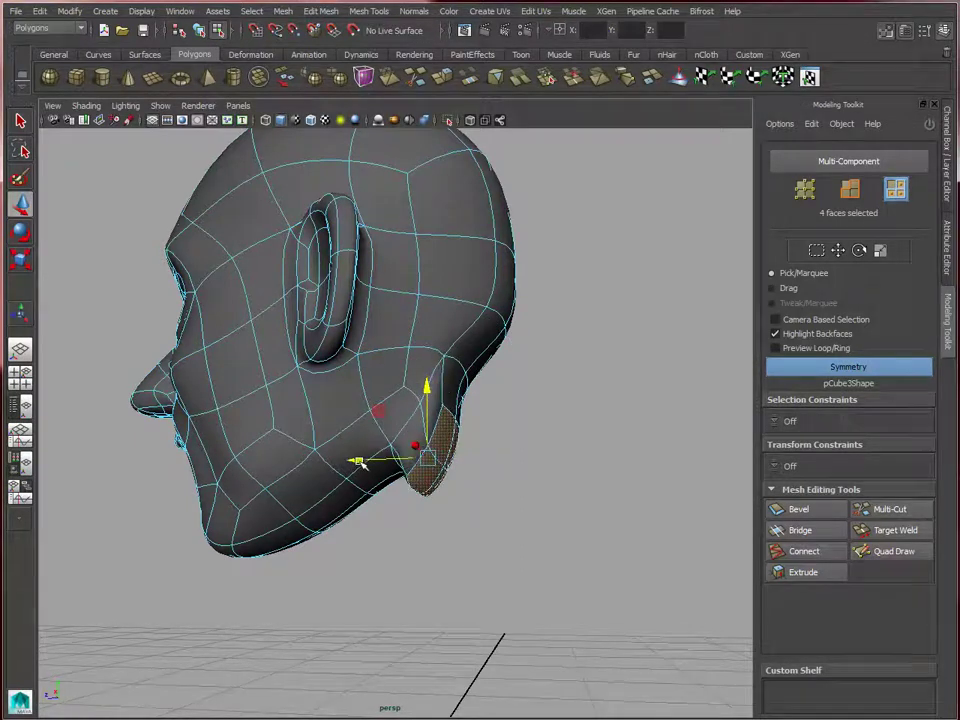
left_click_drag(362, 462, 455, 428, "alt")
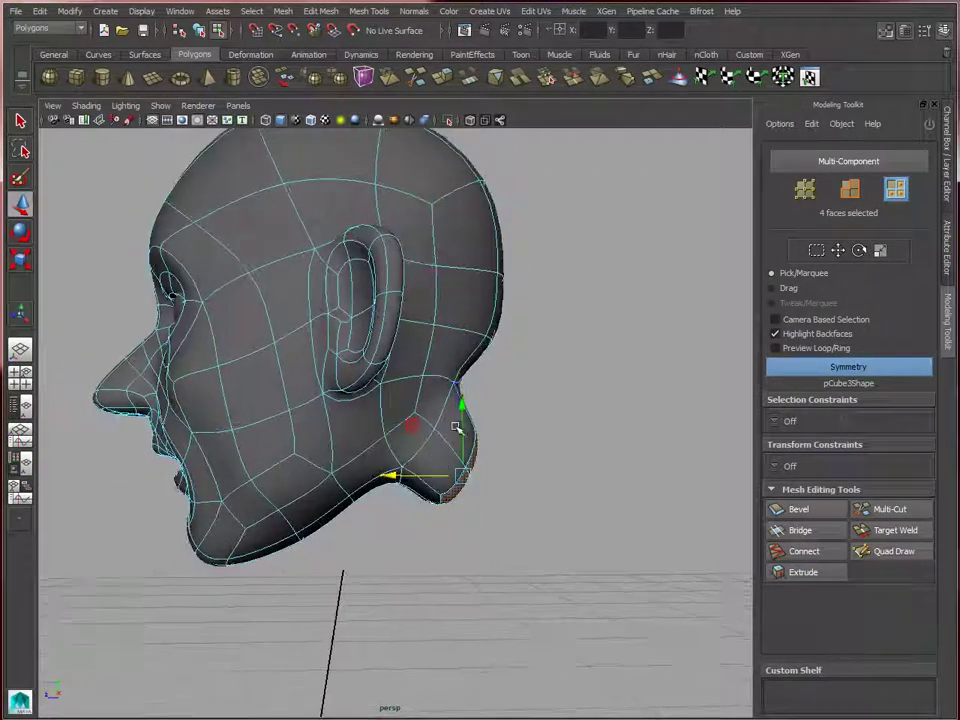
Rotate the extruded neck faces to face downward, then move and scale them to lengthen and widen the neck base.
key("e")
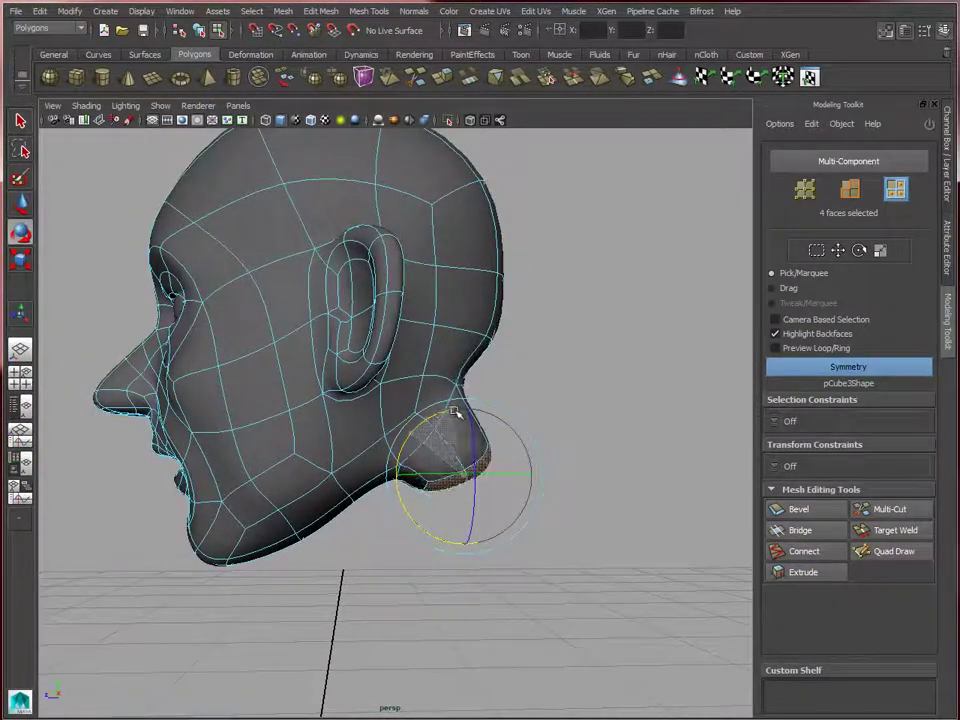
key("w")
left_click_drag(462, 403, 412, 512, "alt")
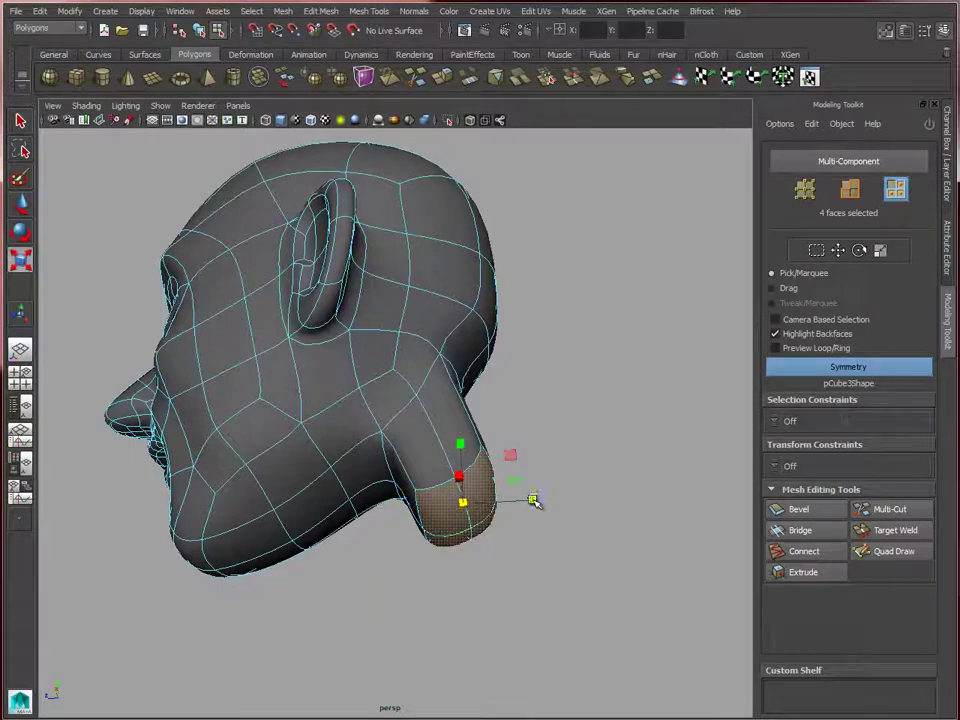
left_click_drag(534, 501, 362, 422, "alt")
In edge mode, reposition the edges on the underside of the jaw to shape the area between chin and neck.
right_click_drag(354, 483, 356, 442)
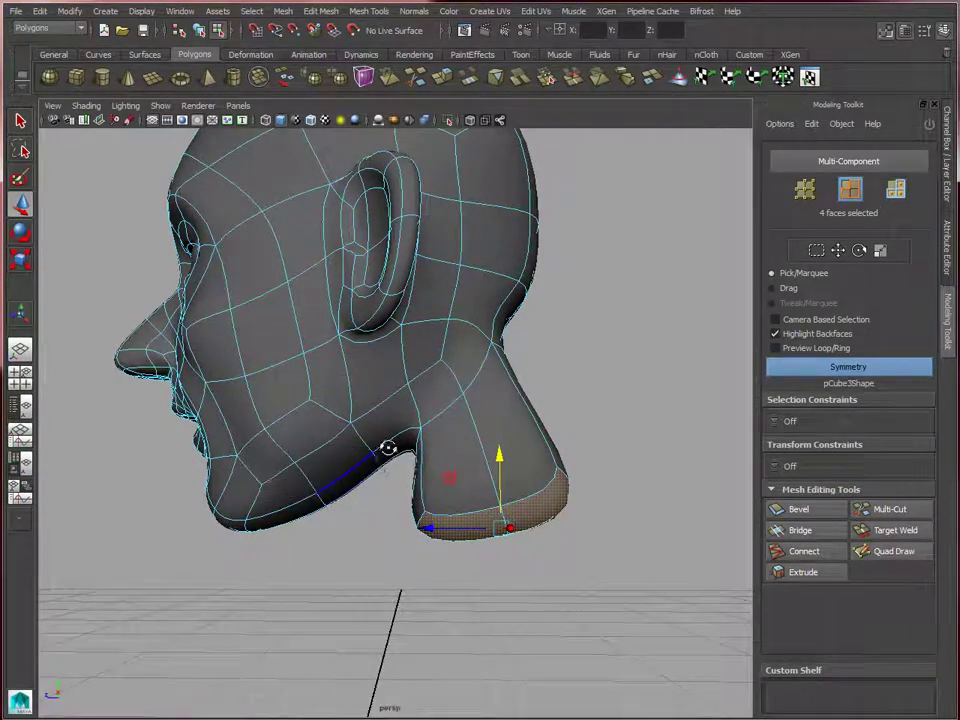
left_click_drag(388, 448, 414, 392, "alt")
left_click(397, 460)
left_click_drag(397, 460, 408, 380, "alt")
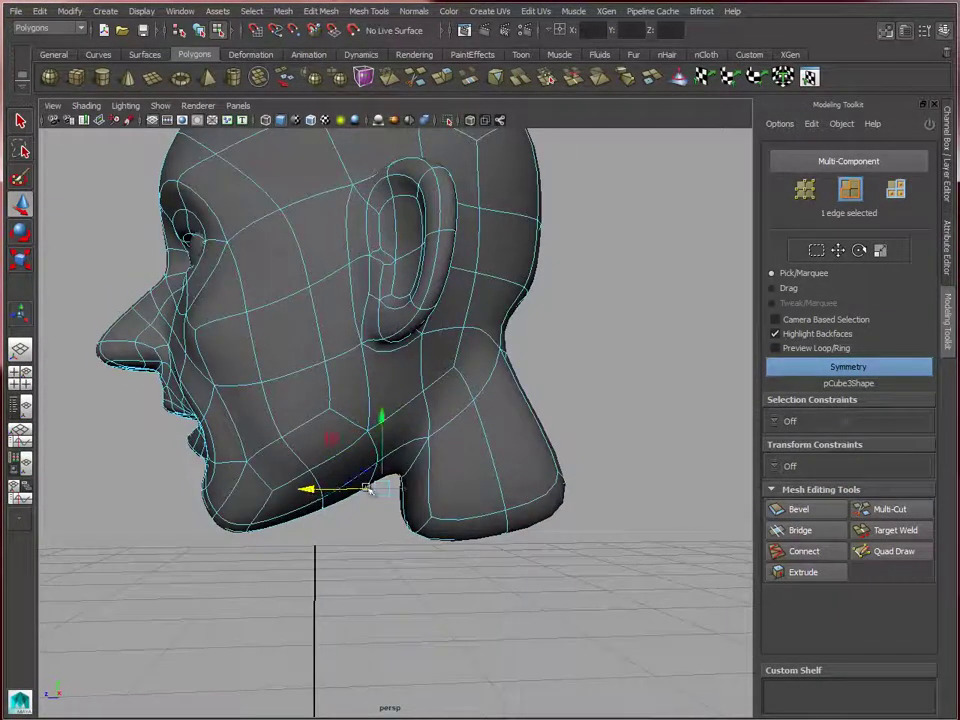
left_click_drag(376, 529, 384, 487, "alt")
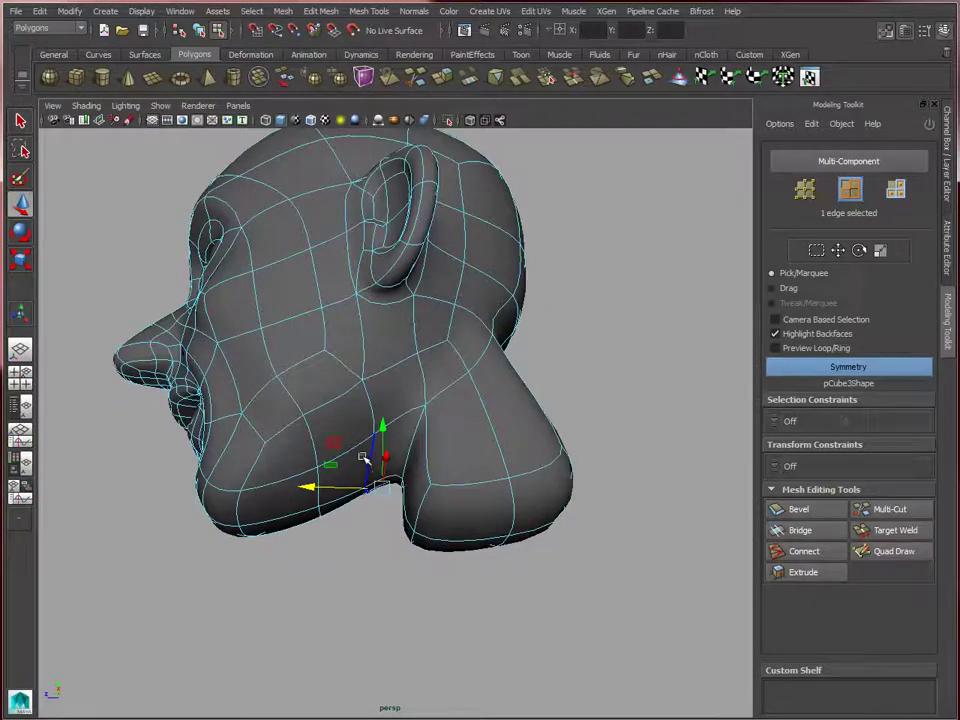
right_click_drag(364, 457, 372, 457)
left_click_drag(372, 462, 364, 456, "alt")
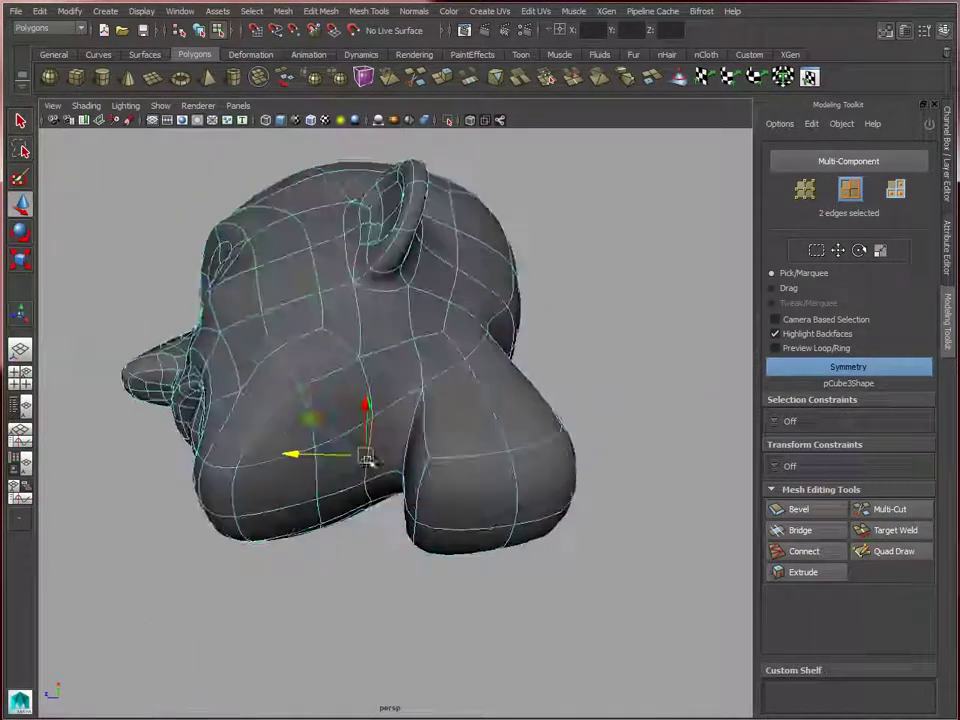
left_click(276, 436, "shift")
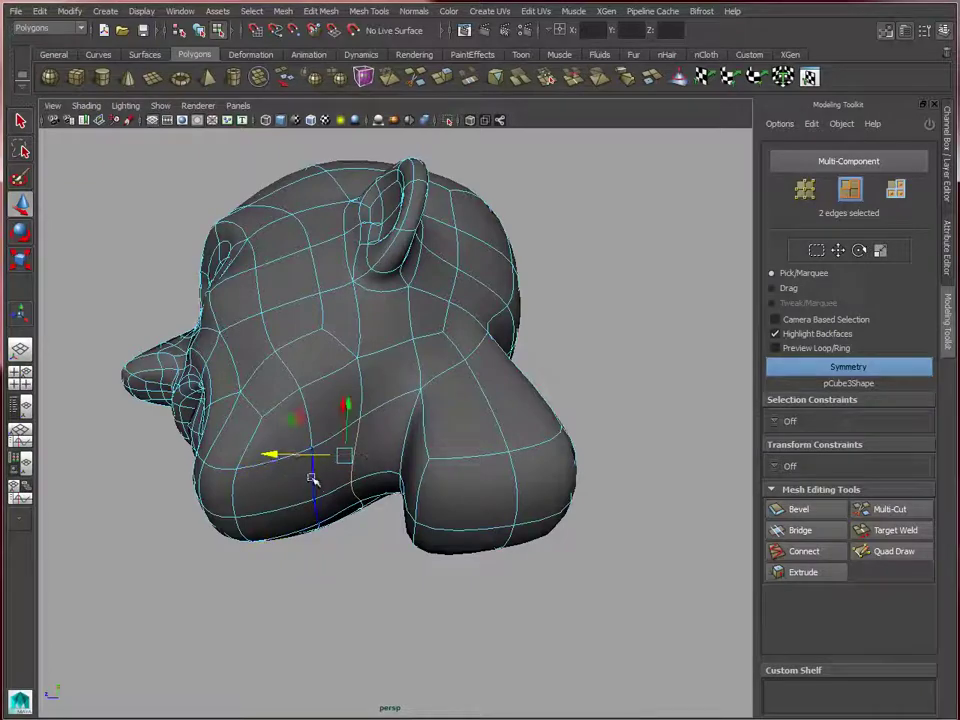
left_click_drag(348, 500, 429, 439, "alt")
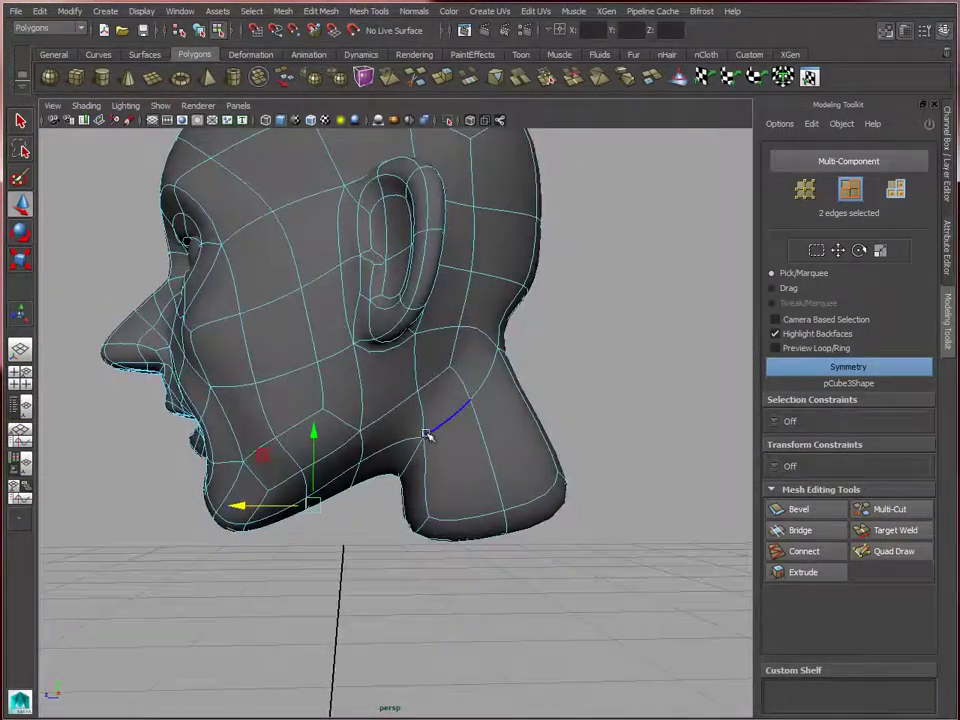
In vertex mode, reposition mirrored vertices along the sides and base of the neck to round its outline.
right_click(425, 435)
left_click(364, 434)
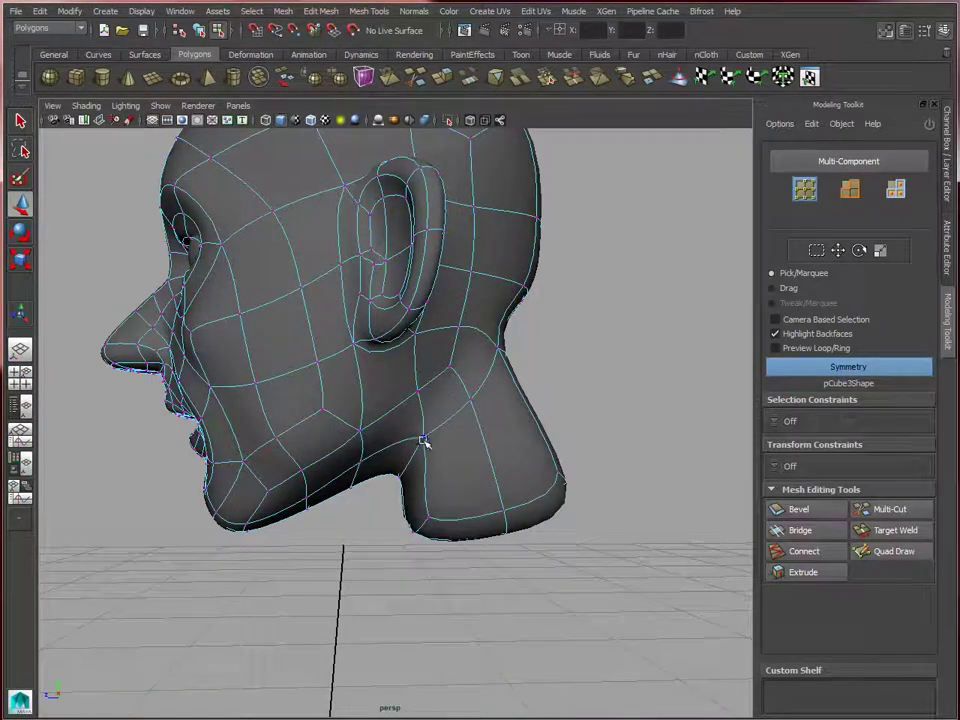
left_click_drag(395, 470, 372, 389, "alt")
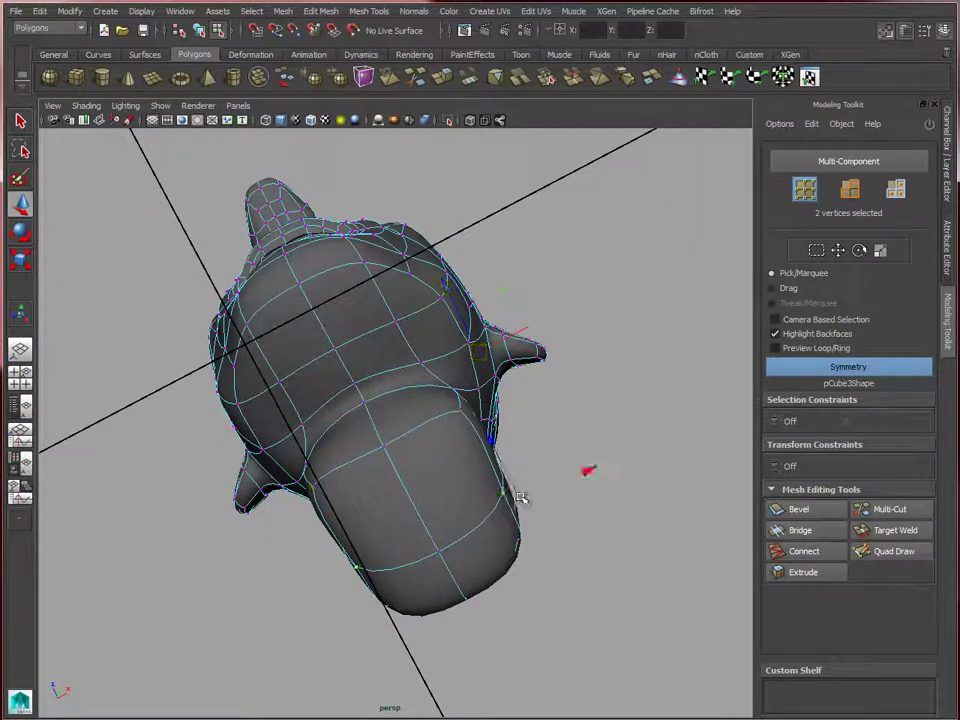
left_click_drag(520, 497, 294, 568, "alt")
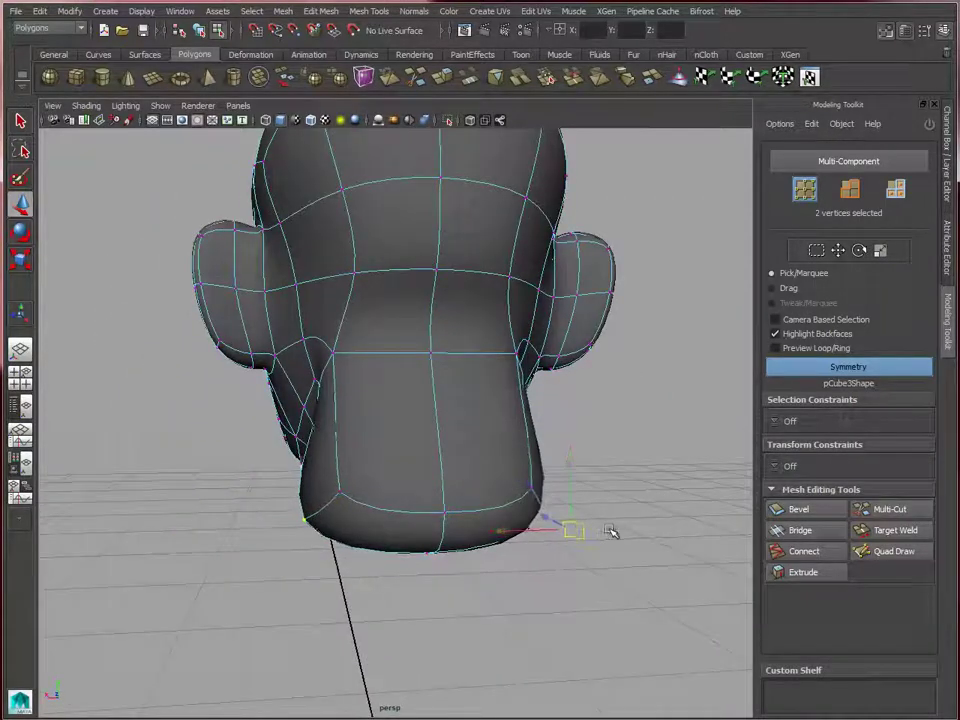
left_click_drag(418, 493, 496, 363, "alt")
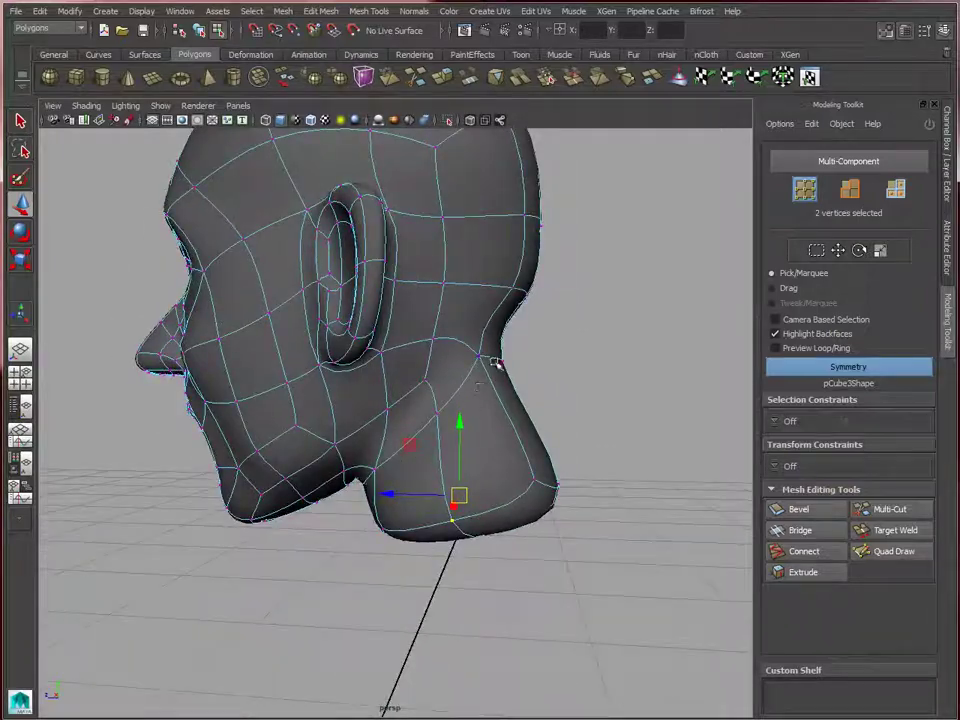
Select the three vertices across the nape where the neck meets the skull and move them backward to soften the indentation.
left_click_drag(555, 370, 557, 386)
left_click_drag(558, 396, 529, 330, "alt")
left_click_drag(467, 278, 475, 321)
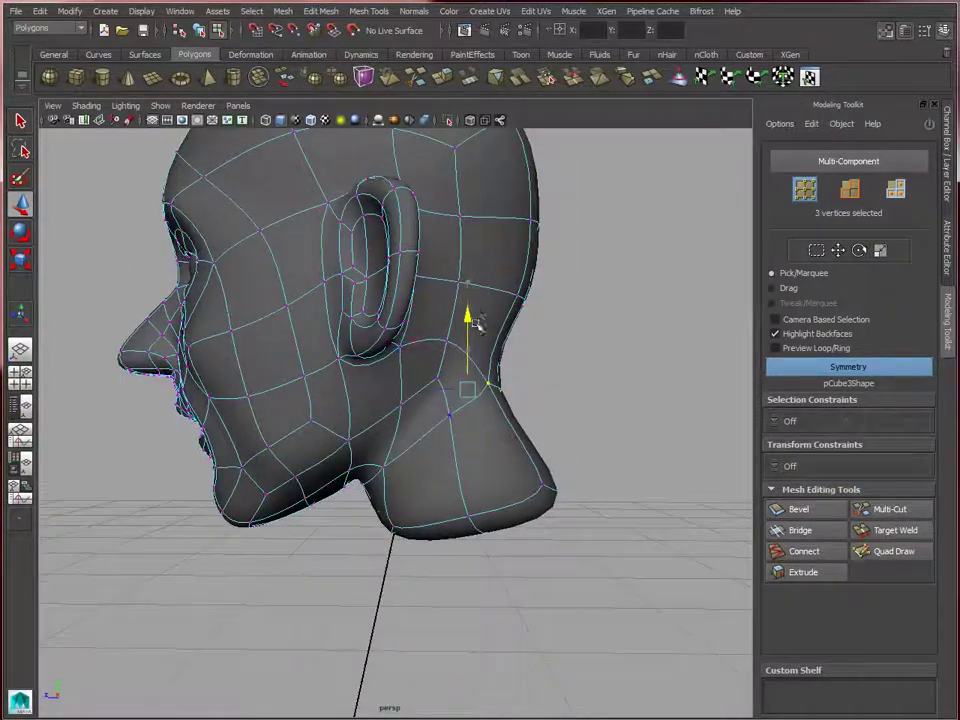
left_click_drag(403, 396, 428, 390)
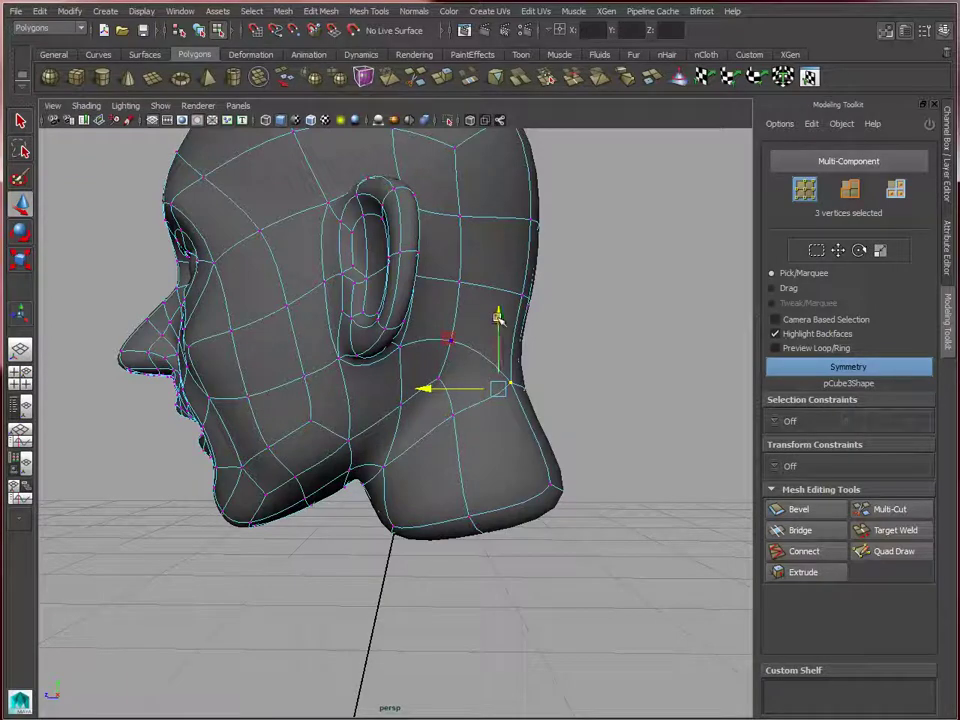
Adjust the vertices where the throat meets the jaw, and return the head to object mode.
left_click_drag(514, 418, 335, 620, "alt")
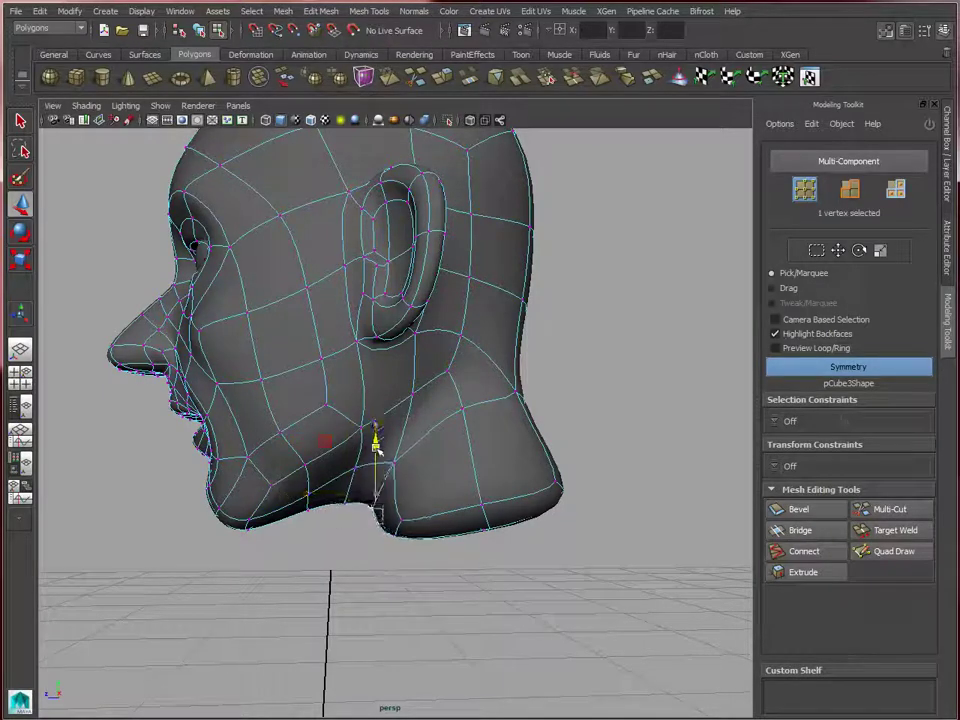
left_click_drag(375, 445, 428, 390, "alt")
right_click_drag(415, 318, 486, 299)
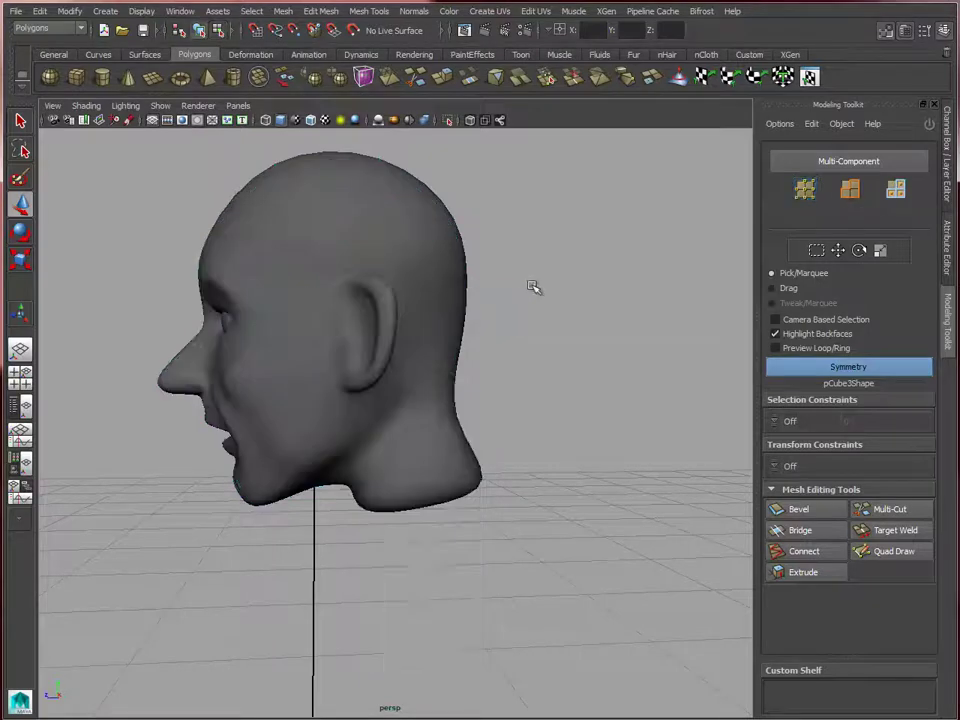
left_click_drag(534, 287, 470, 445, "alt")
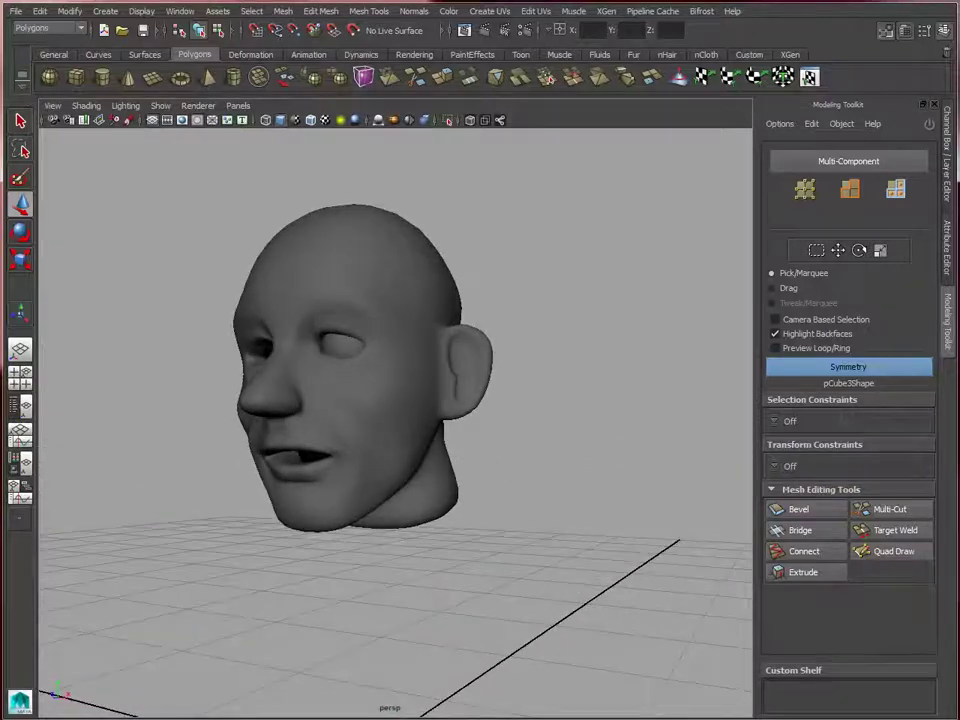